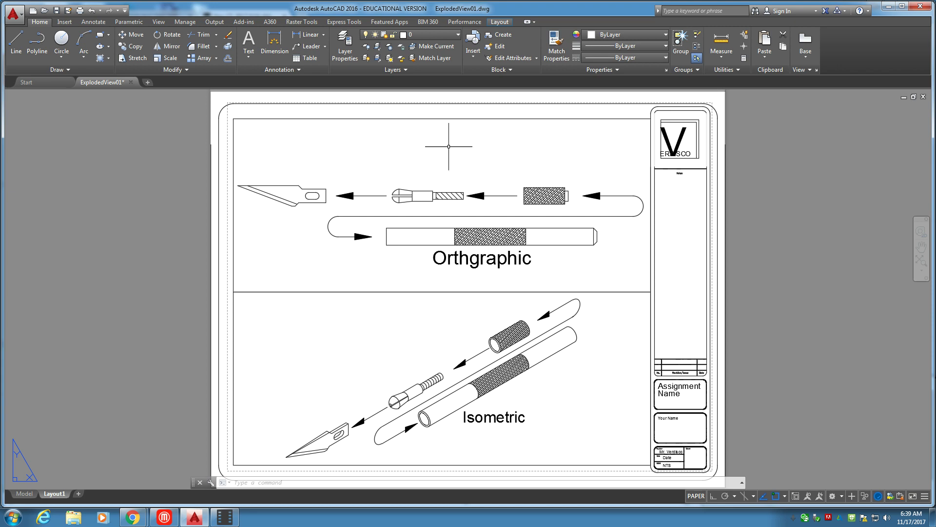
Step: Leave the Layout1 sheet and show ExplodedView01.dwg's model space
scroll(428, 170, "up", 8)
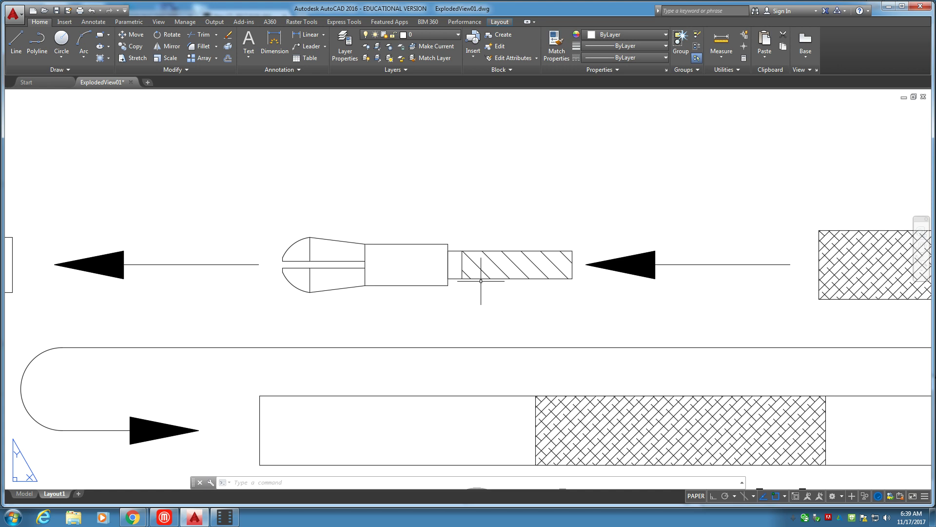
left_click(24, 494)
mouse_move(344, 247)
middle_mouse_down()
mouse_move(732, 253)
mouse_move(671, 262)
middle_mouse_up()
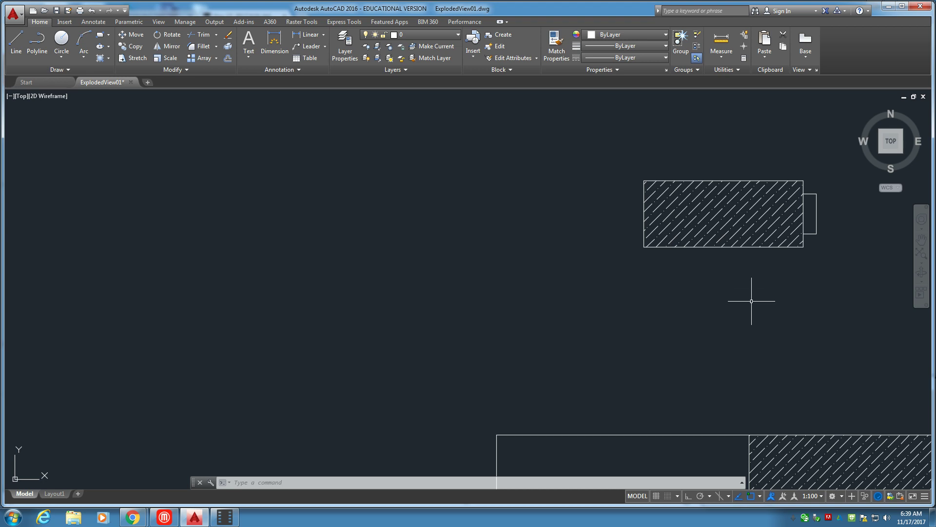
middle_click_drag(749, 302, 593, 329)
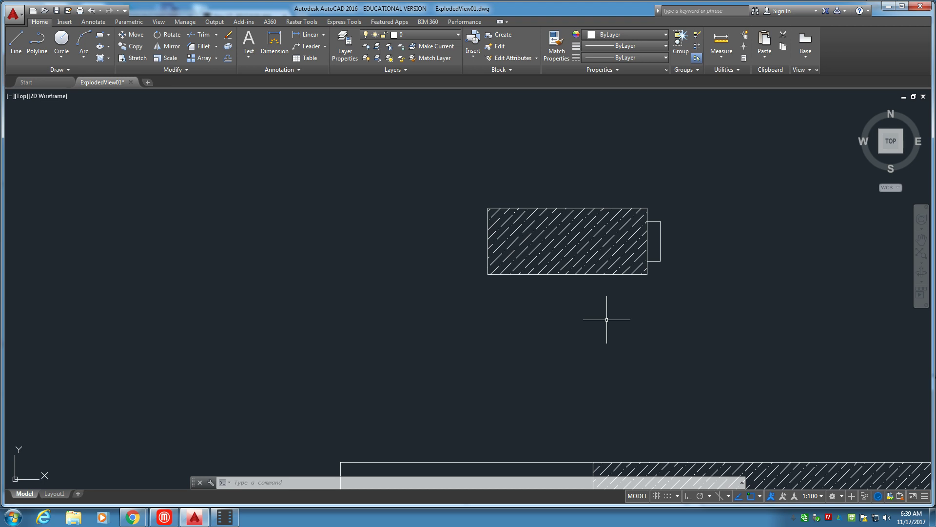
left_click(16, 42)
Step: Draw a 9/16 by 1/8 inch rectangle of lines with Ortho on
mouse_move(415, 229)
middle_mouse_down()
mouse_move(665, 226)
mouse_move(653, 228)
middle_mouse_up()
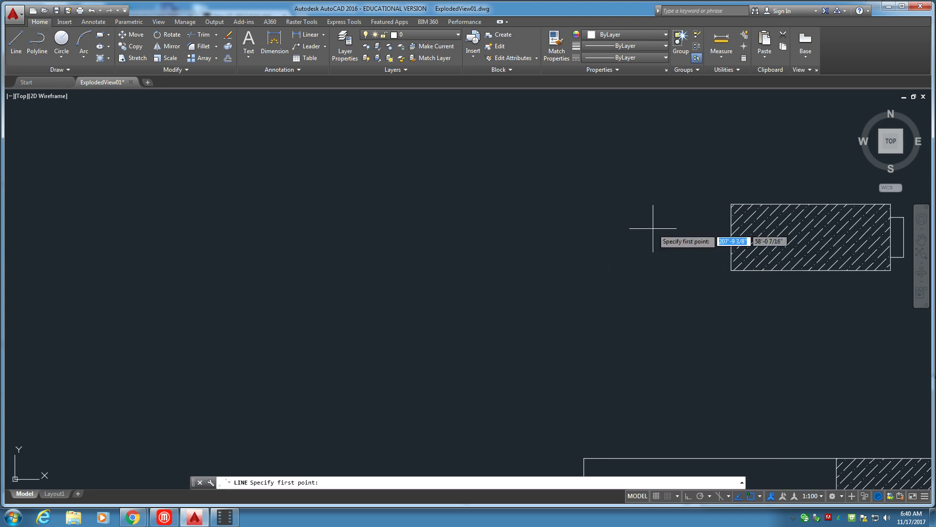
left_click(491, 188)
key("F8")
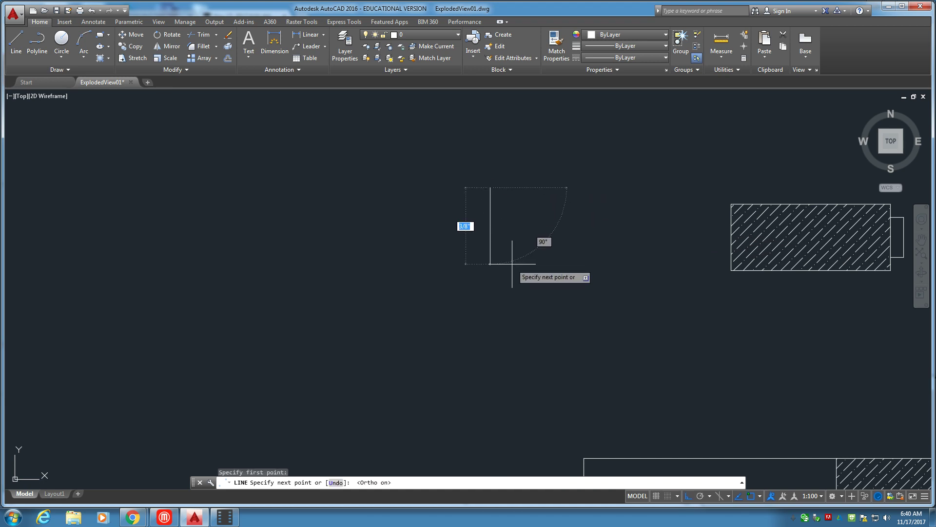
type("1/8")
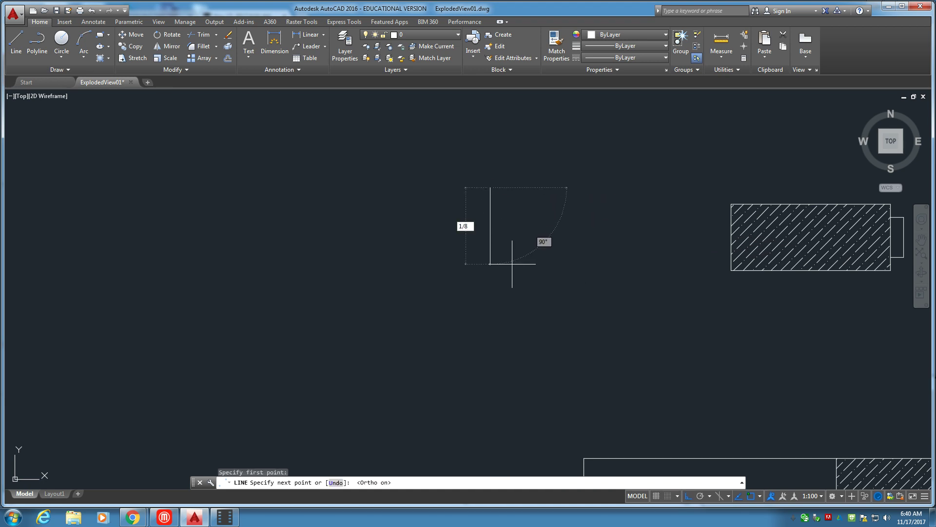
key("Return")
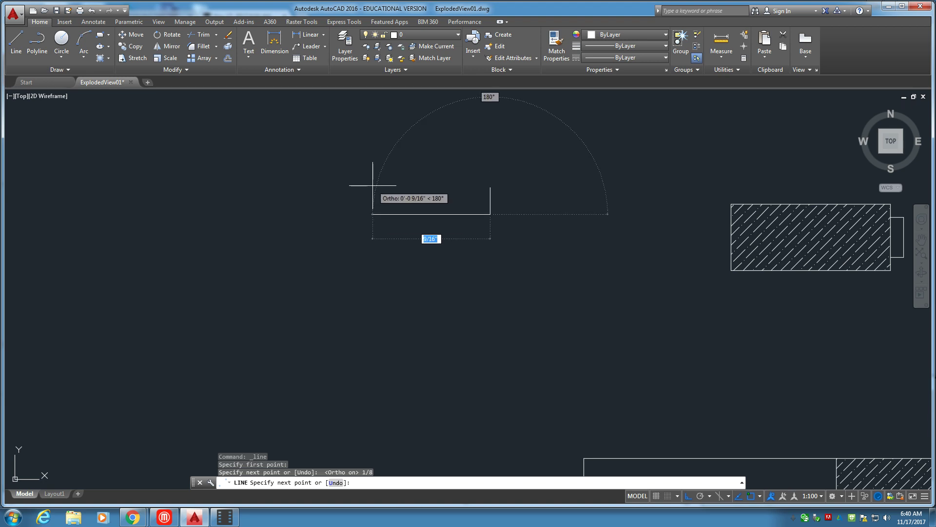
type("9")
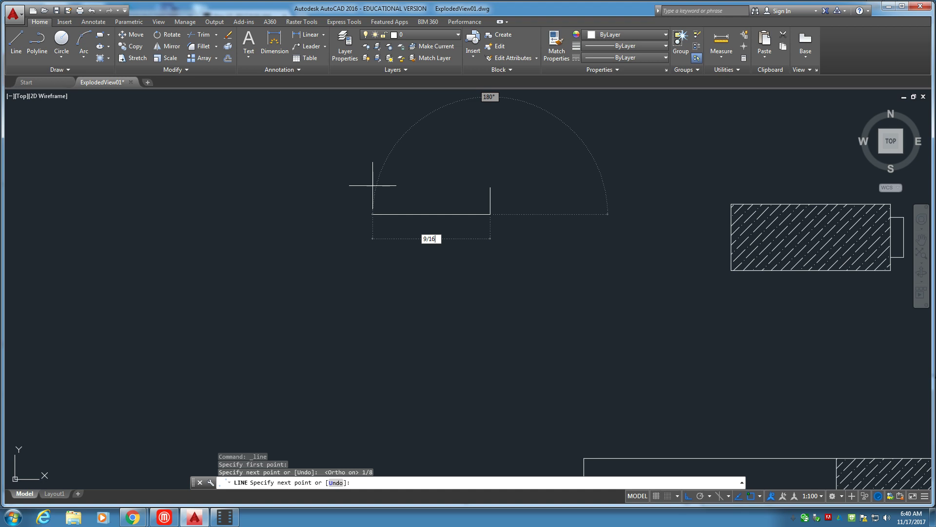
key("Return")
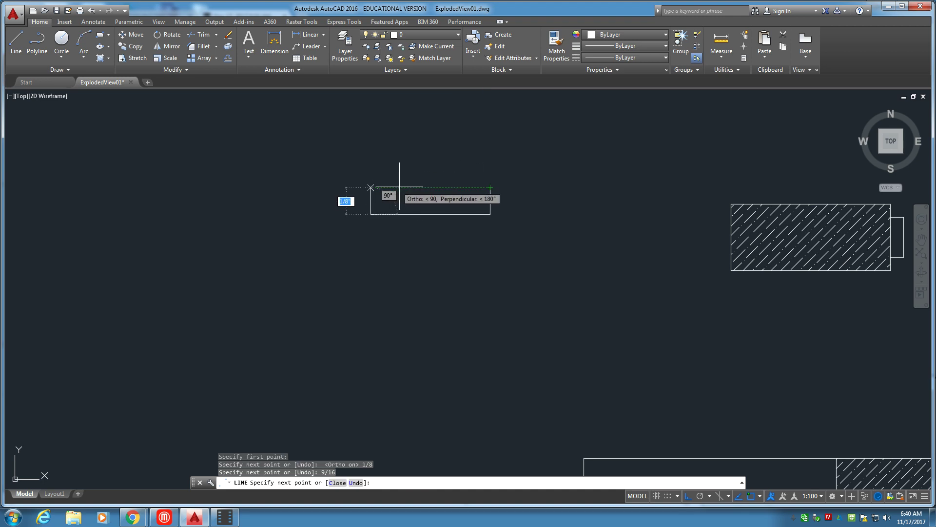
left_click(372, 188)
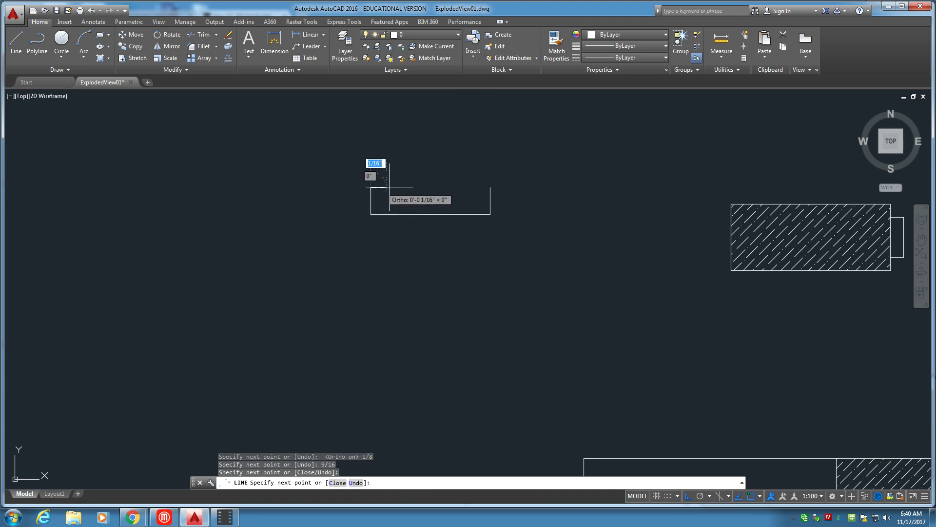
left_click(490, 190)
key("Return")
middle_click_drag(547, 236, 550, 235)
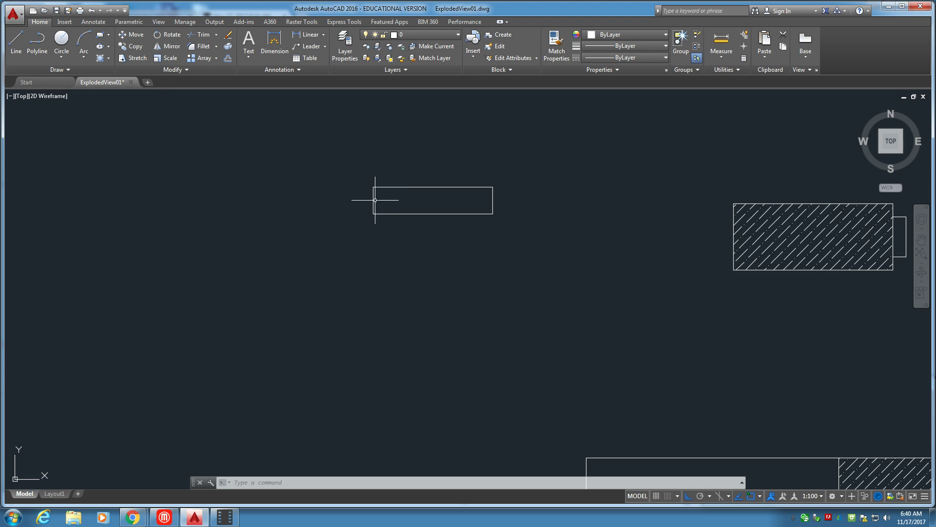
Step: Offset the rectangle's left edge 1/16 inch inward
left_click(228, 57)
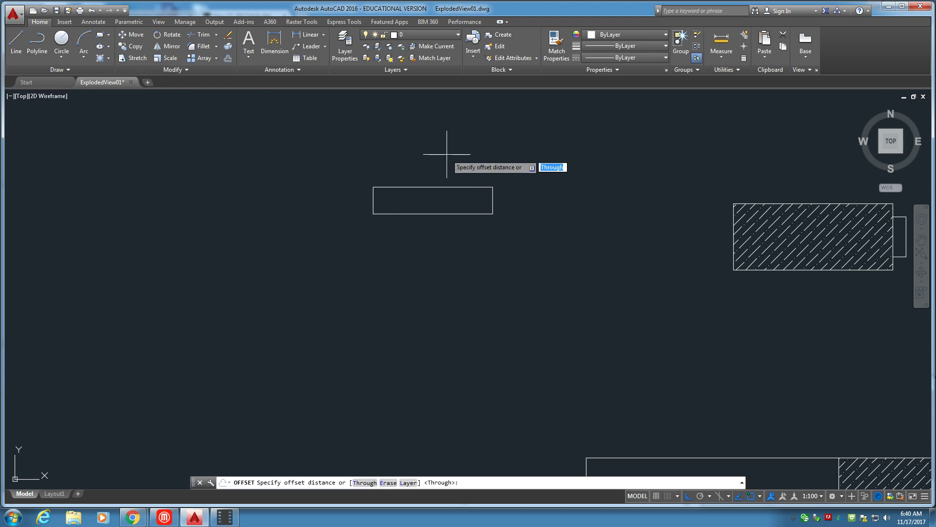
type("1/16")
key("Return")
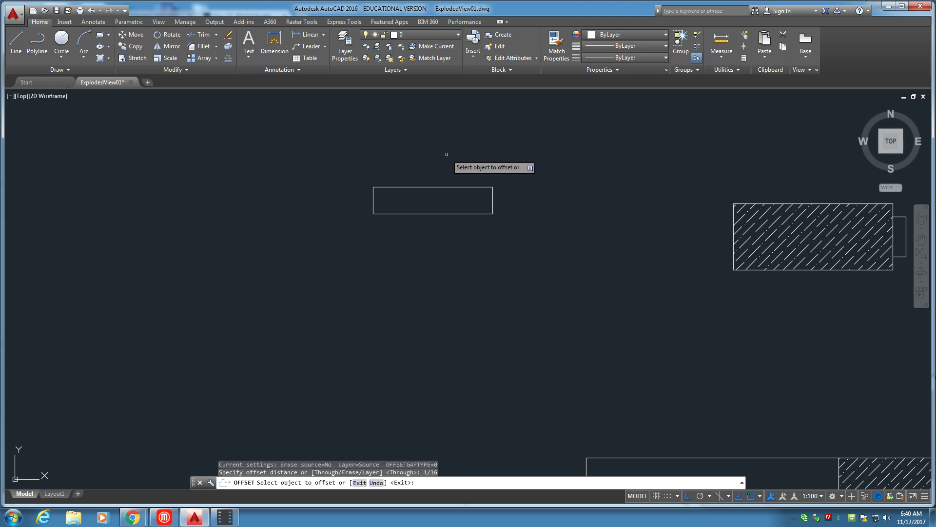
left_click(374, 200)
left_click(392, 210)
mouse_move(398, 213)
middle_mouse_down()
mouse_move(452, 261)
mouse_move(519, 279)
middle_mouse_up()
scroll(453, 258, "up", 4)
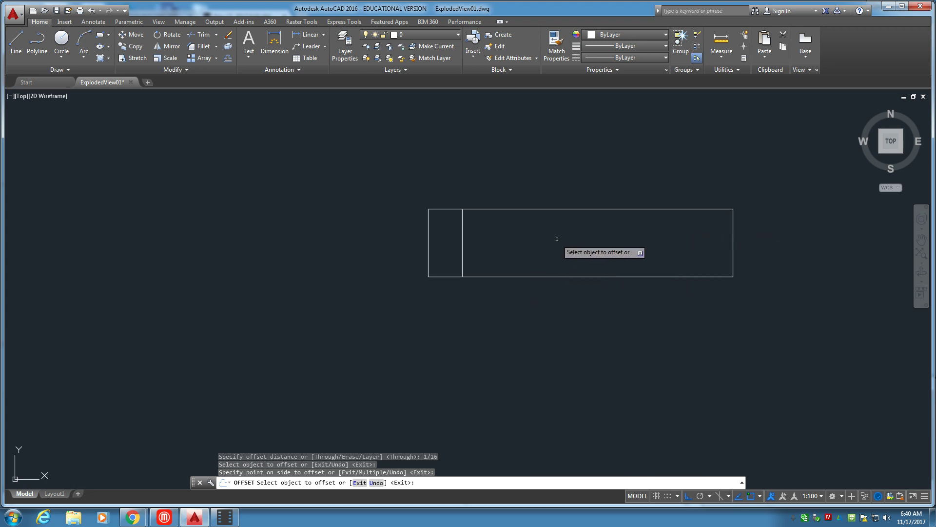
Step: Hatch the rectangle's larger right section with the ANSI31 pattern
left_click(108, 59)
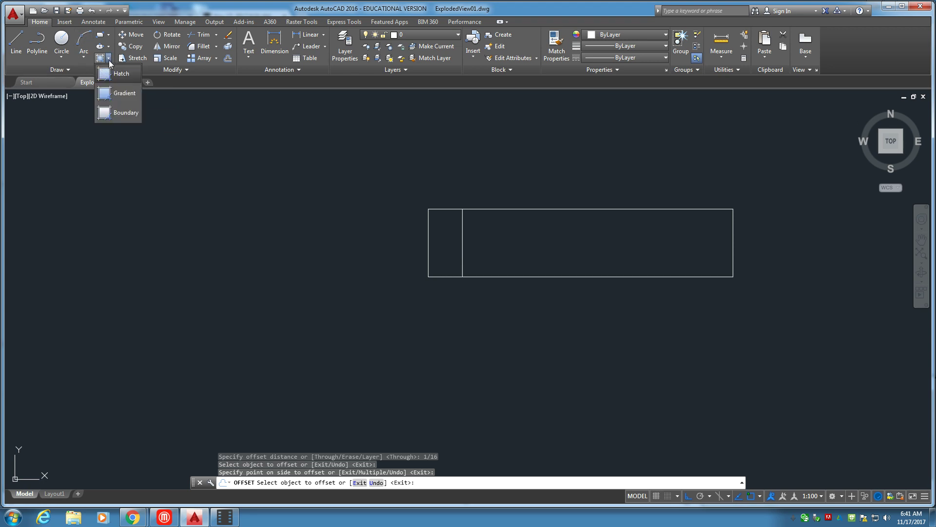
left_click(117, 75)
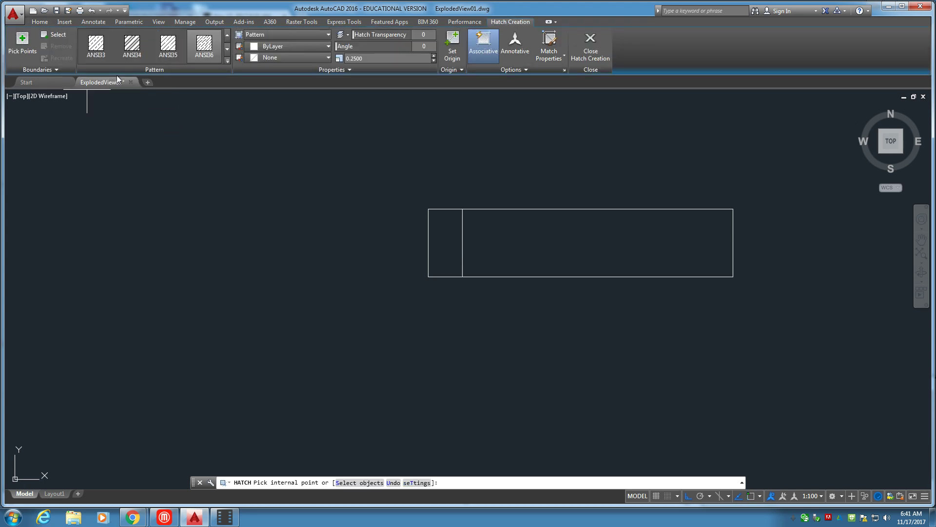
left_click(228, 60)
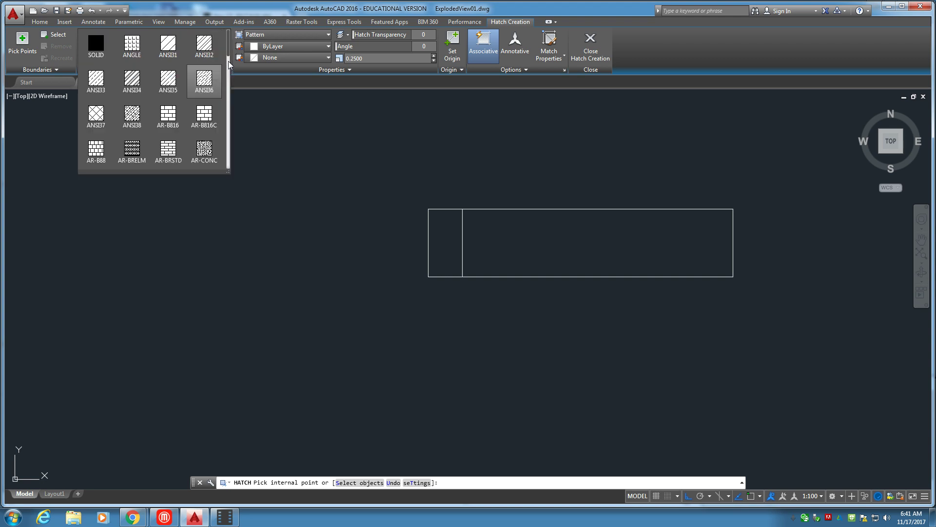
left_click(172, 53)
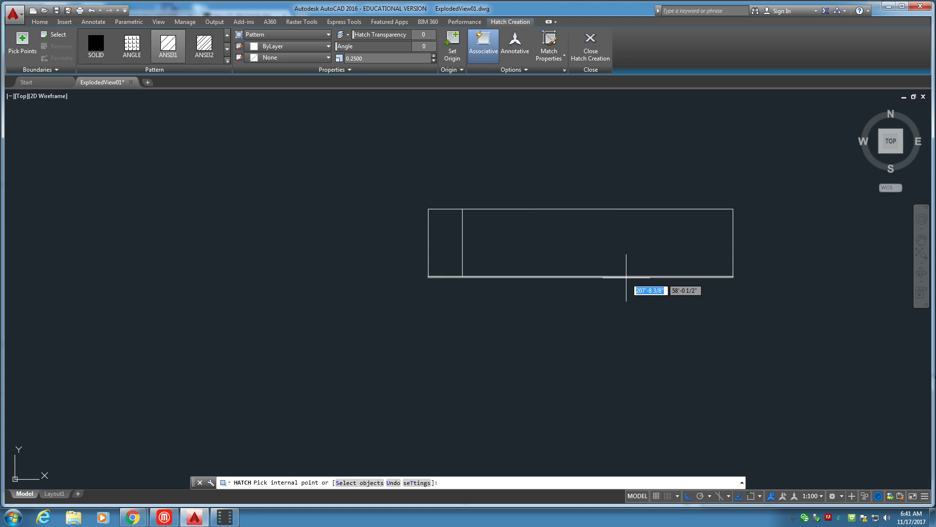
left_click(588, 257)
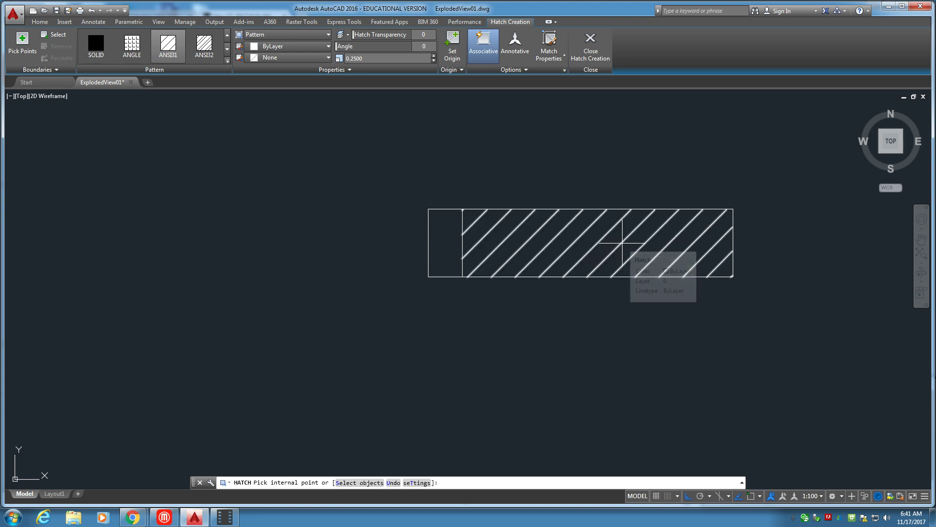
left_click(636, 251)
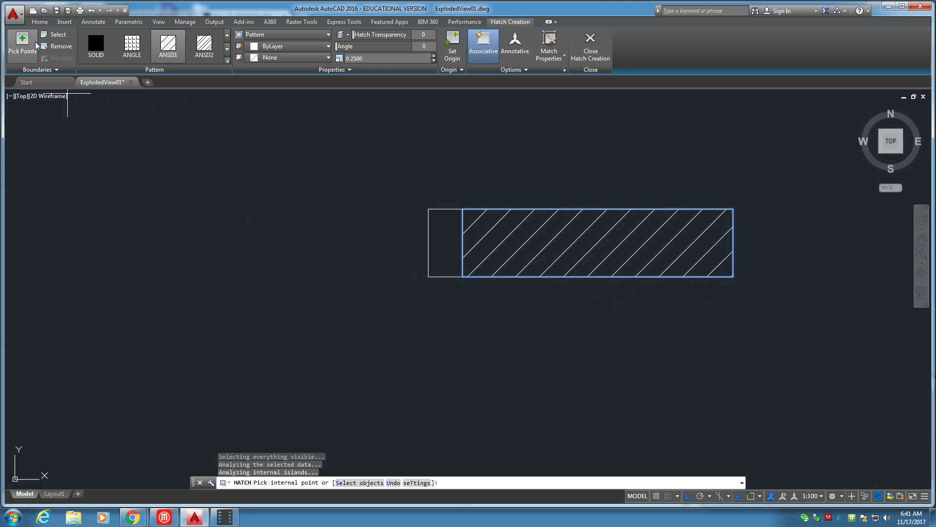
Step: Finish the hatch and draw a 3/16 inch vertical line above the rectangle
left_click(39, 22)
left_click(16, 42)
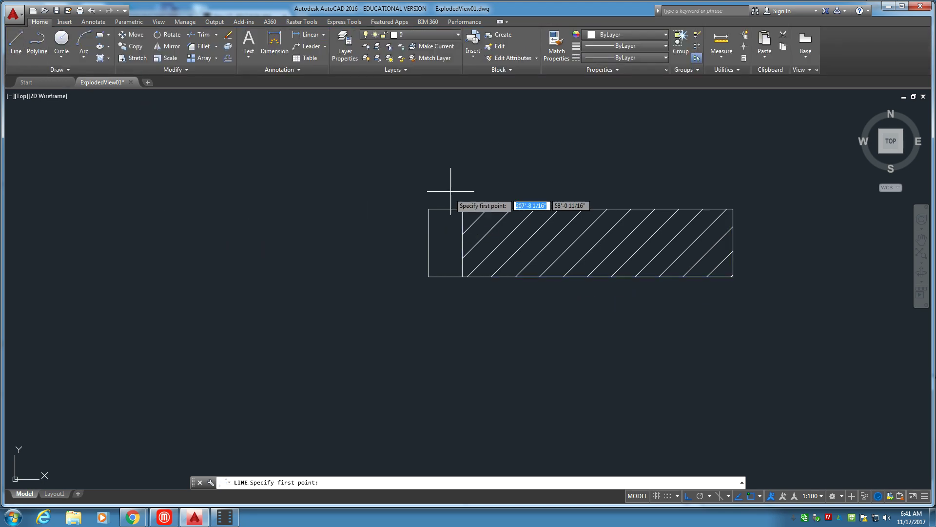
left_click(343, 149)
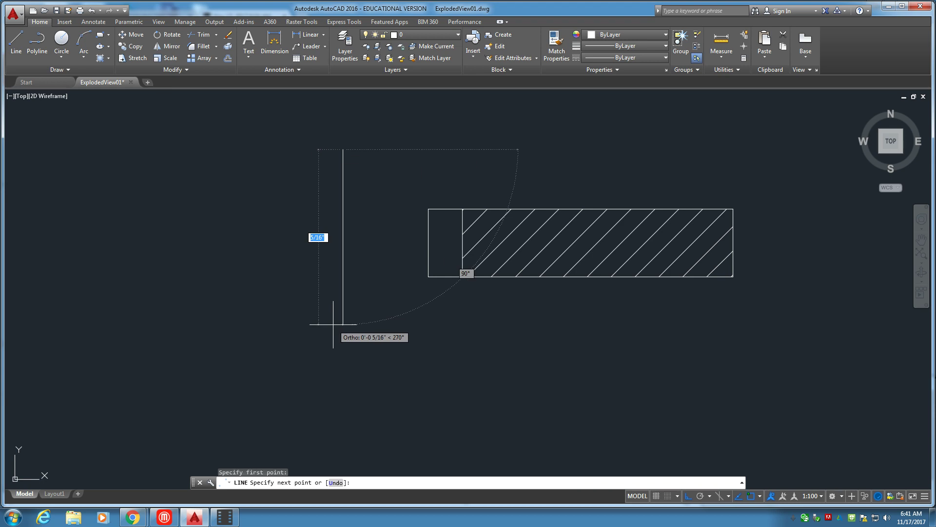
type("3/")
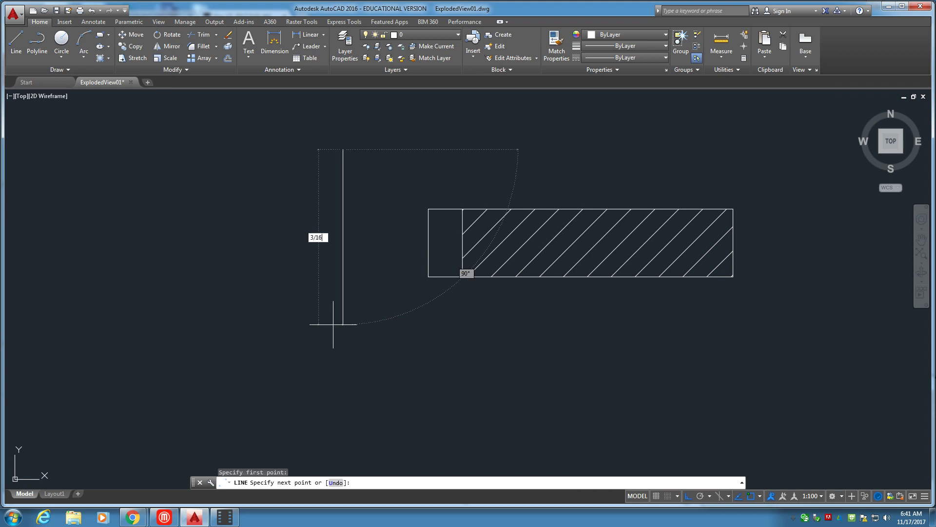
key("Return")
key("Return")
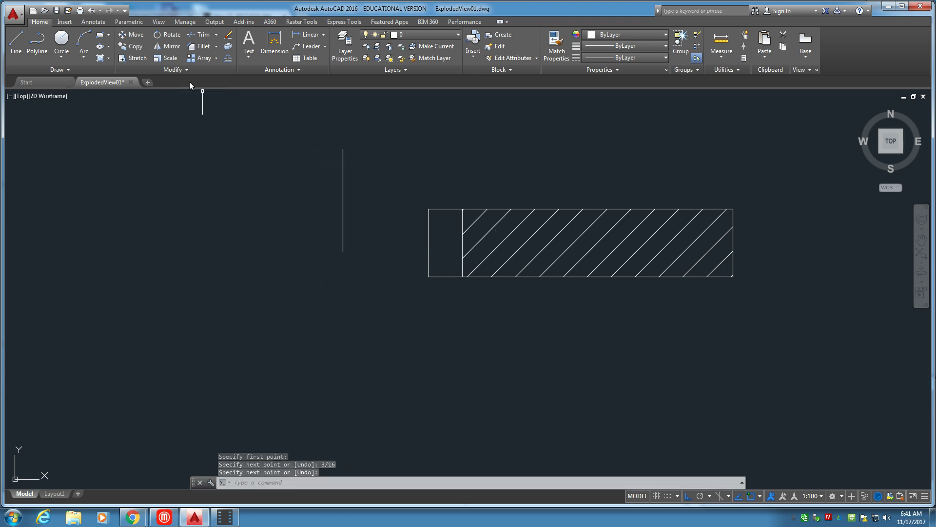
Step: Move the vertical line by its midpoint onto the rectangle's left-edge midpoint
left_click(130, 34)
left_click(292, 116)
left_click(349, 268)
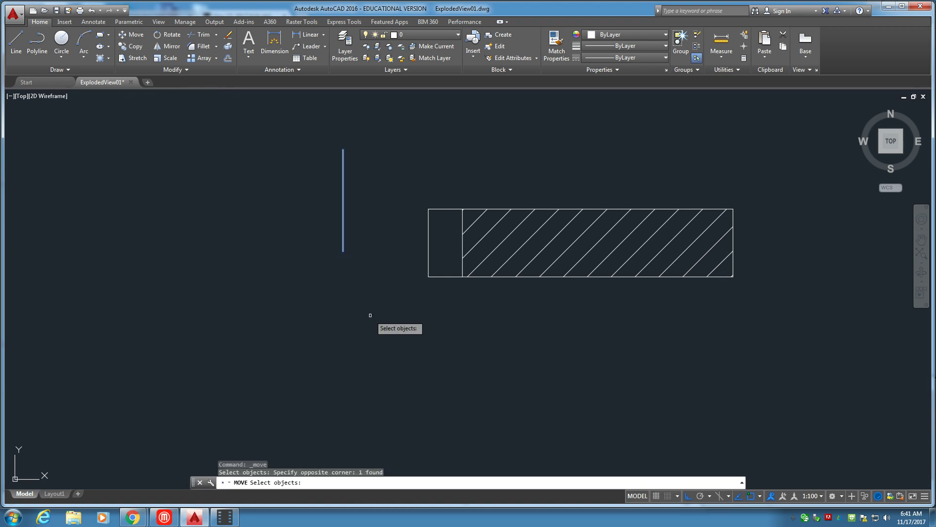
key("Return")
left_click(343, 200)
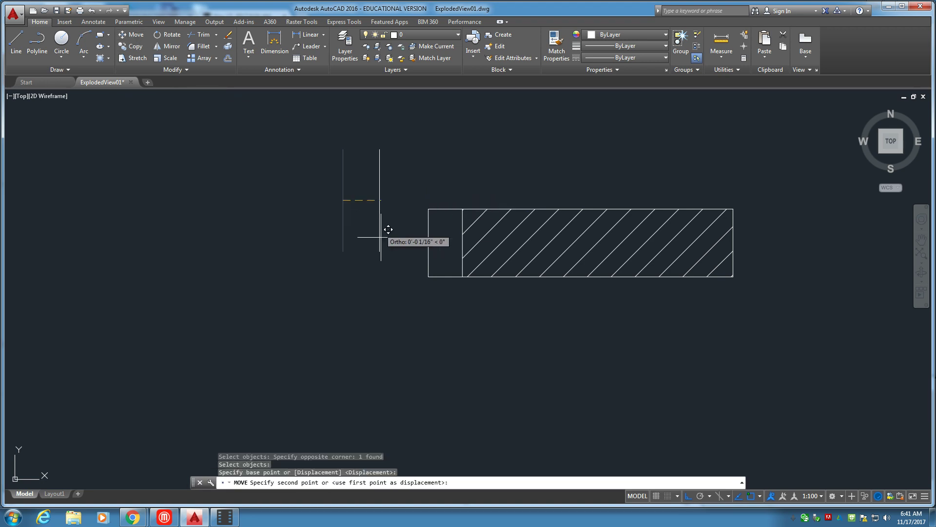
key("F8")
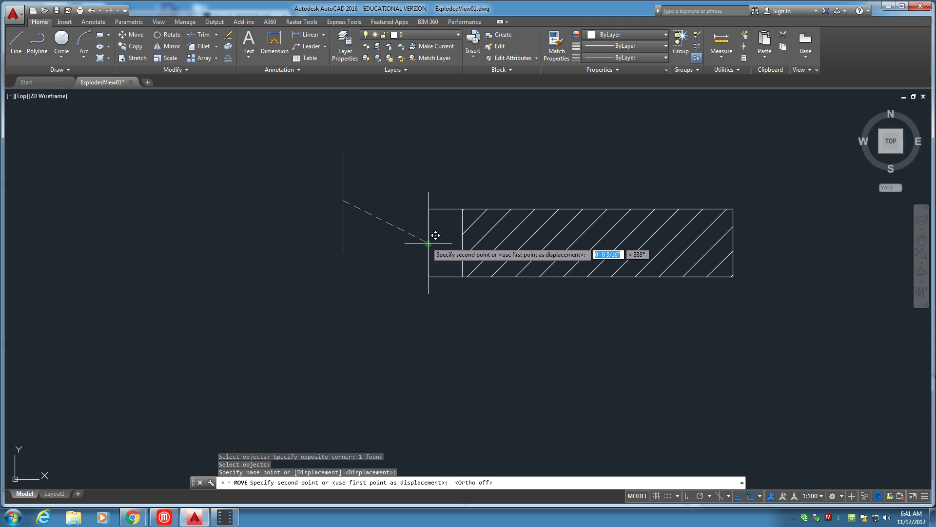
left_click(428, 243)
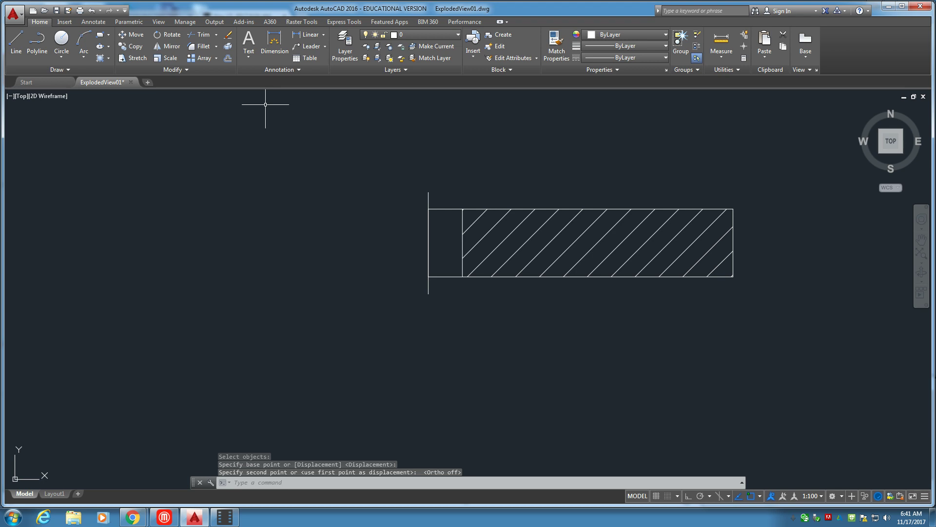
Step: Draw a 3/8 inch rectangle of lines adjoining the neck's left end
left_click(16, 41)
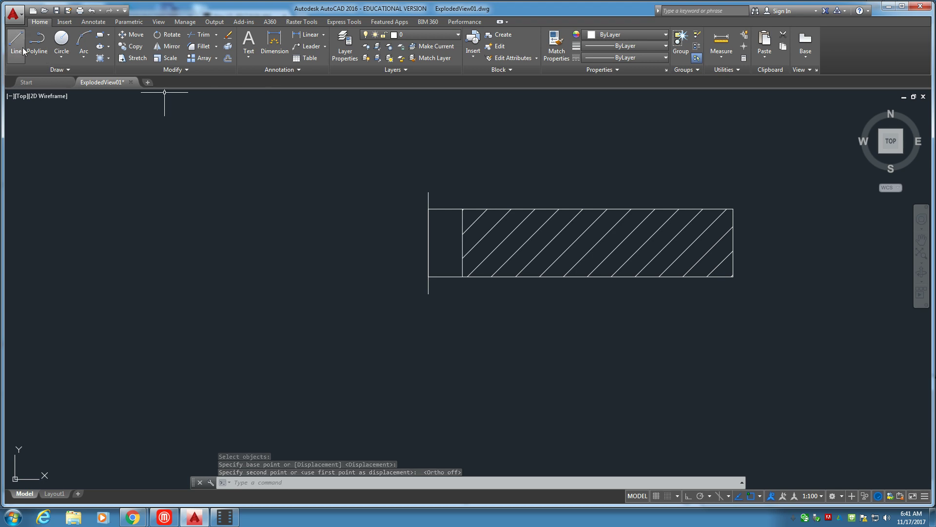
left_click(429, 192)
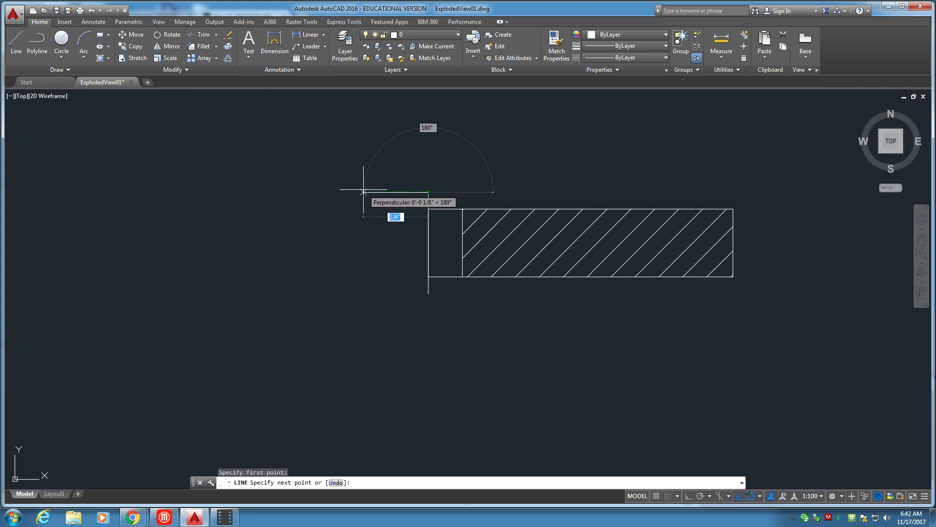
type("3/")
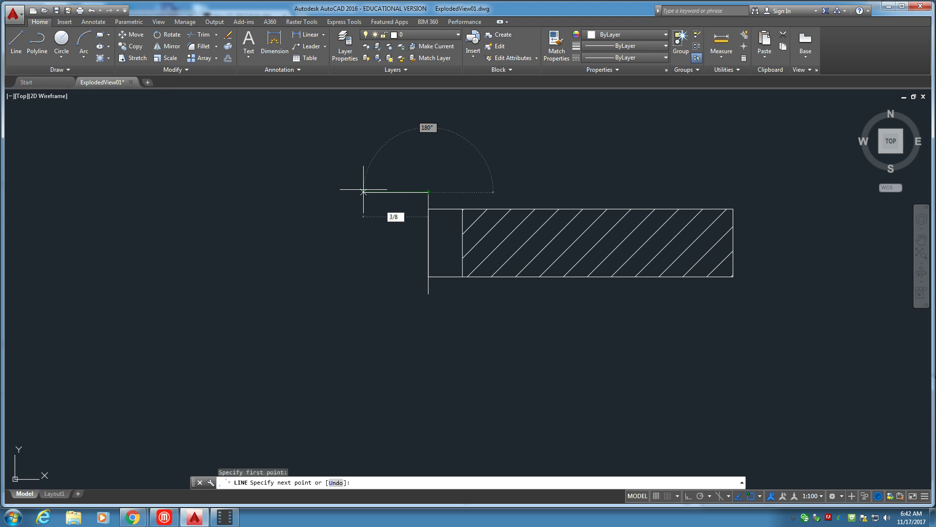
type("8")
key("Return")
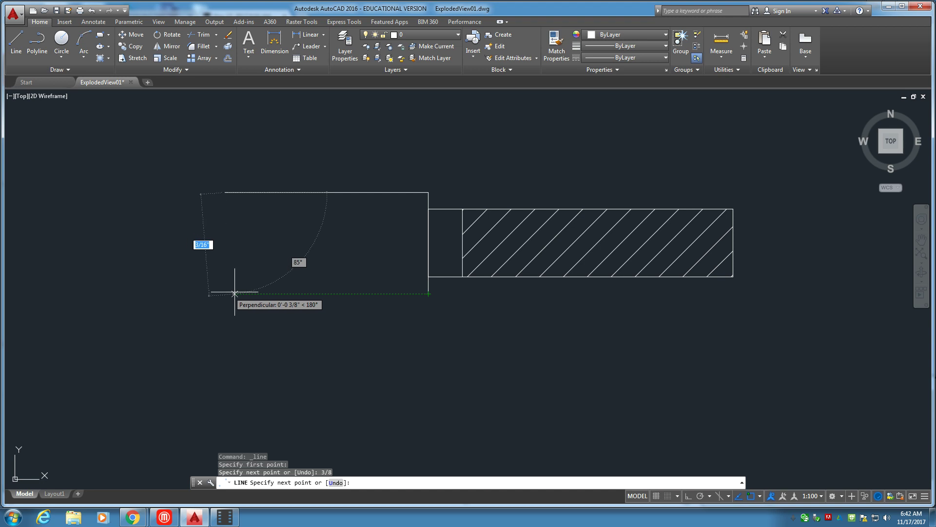
key("F8")
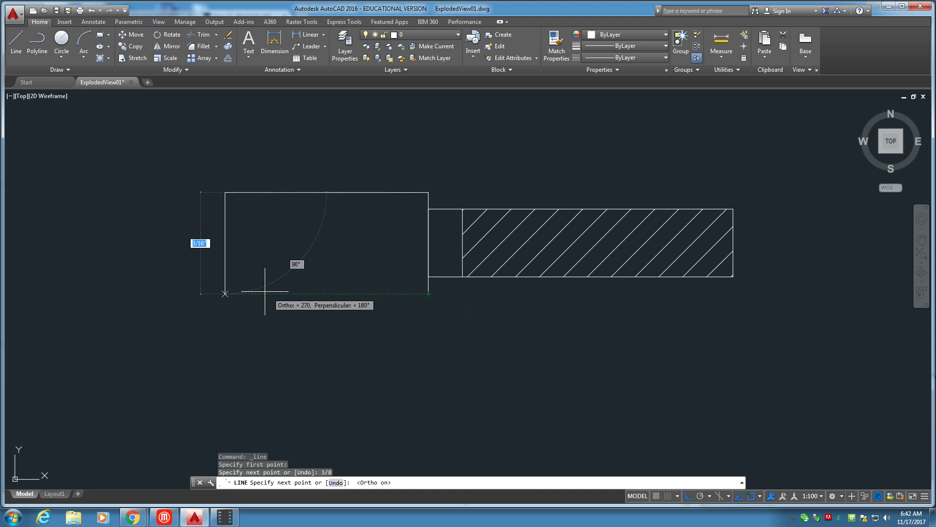
left_click(230, 291)
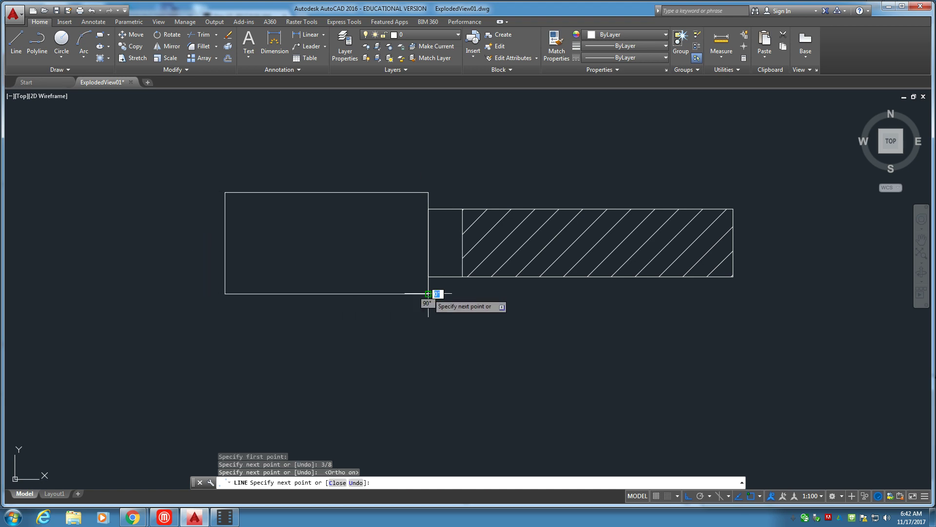
left_click(431, 293)
key("Return")
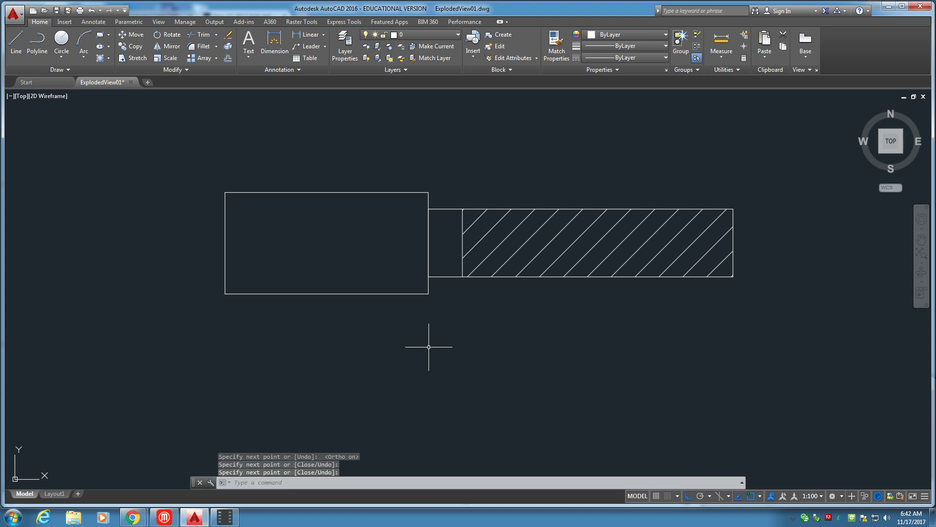
Step: Draw a 1/4 inch centre line left from the rectangle's left-edge midpoint
left_click(9, 57)
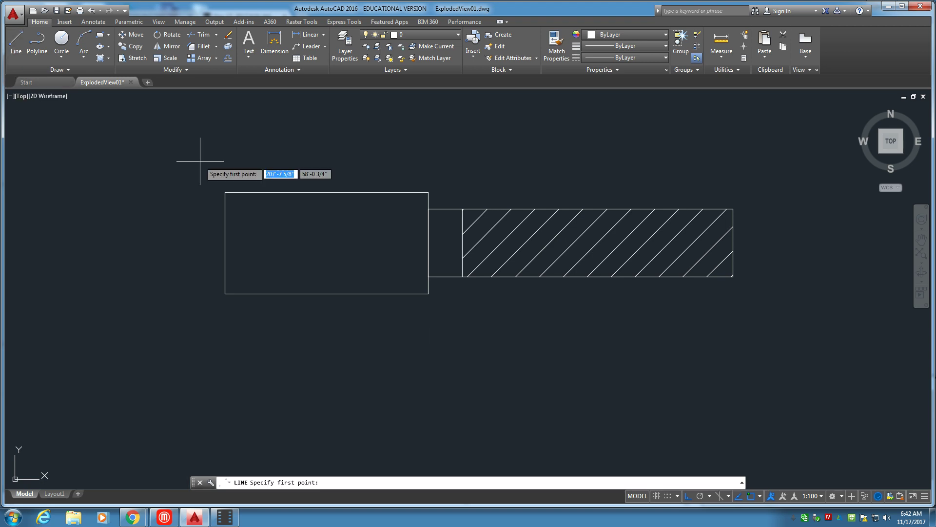
middle_click_drag(199, 159, 530, 192)
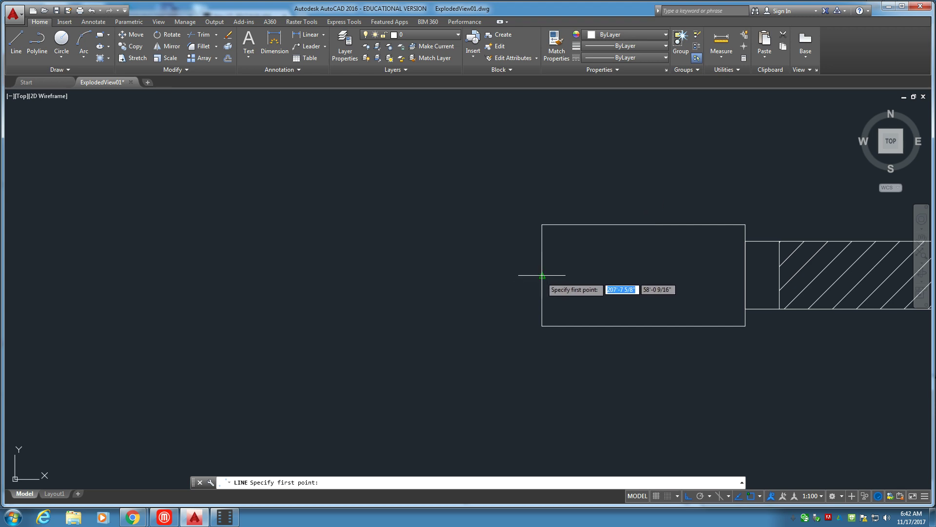
left_click(542, 275)
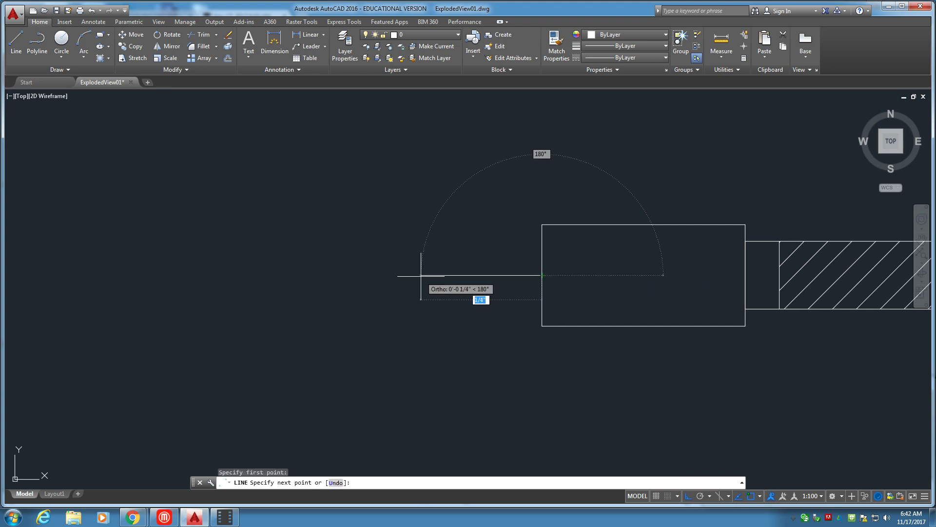
type("1/4")
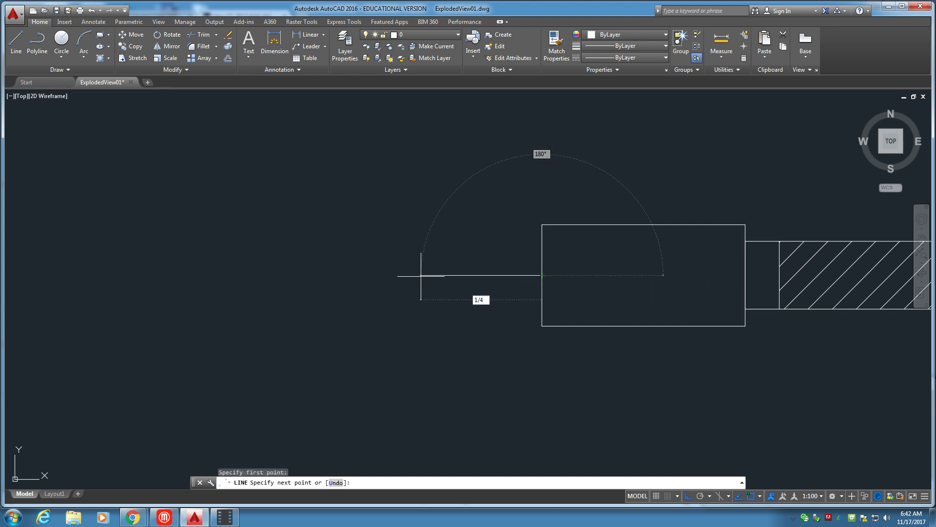
key("Return")
key("Return")
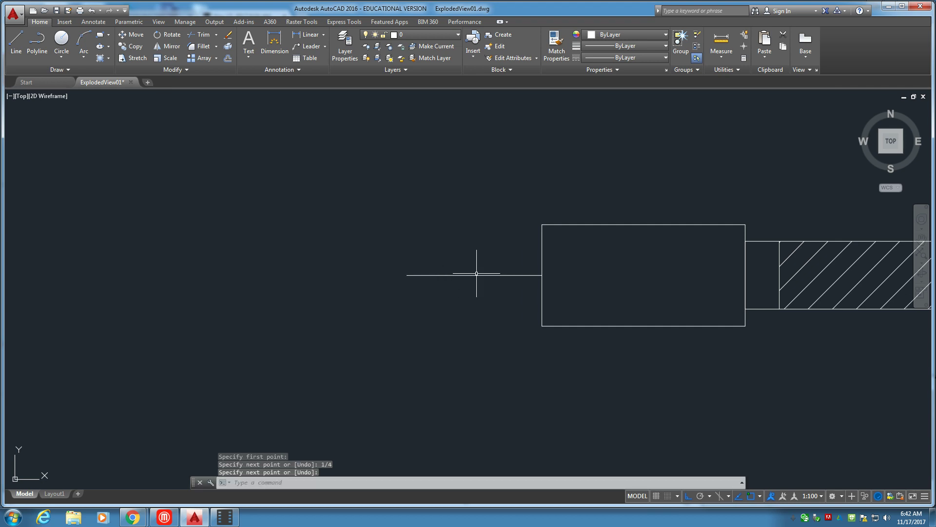
Step: Draw a 1/4 inch vertical line and center it on the centre line's end
left_click(16, 41)
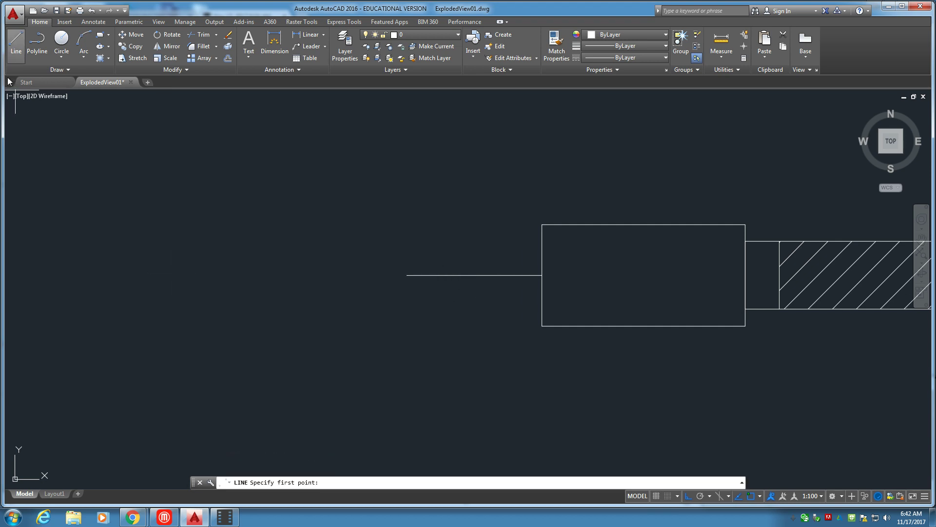
left_click(337, 191)
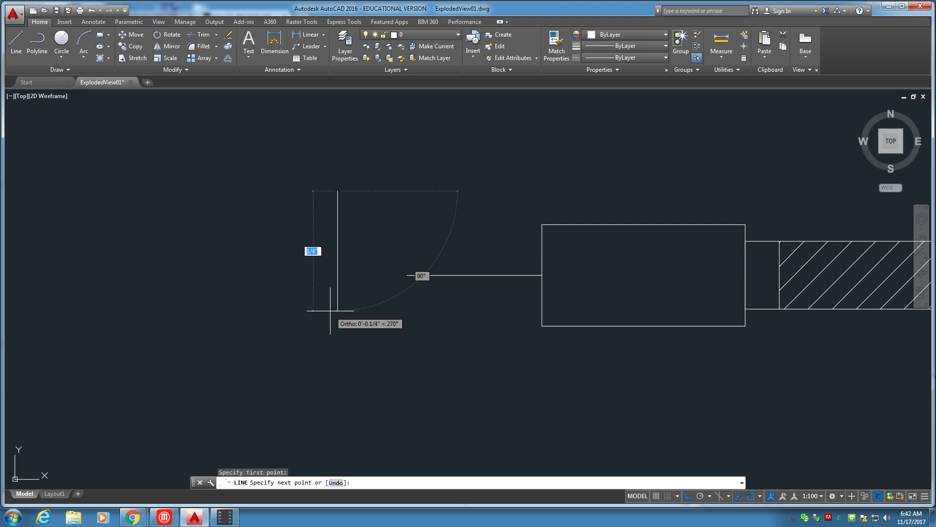
type("1/4")
key("Return")
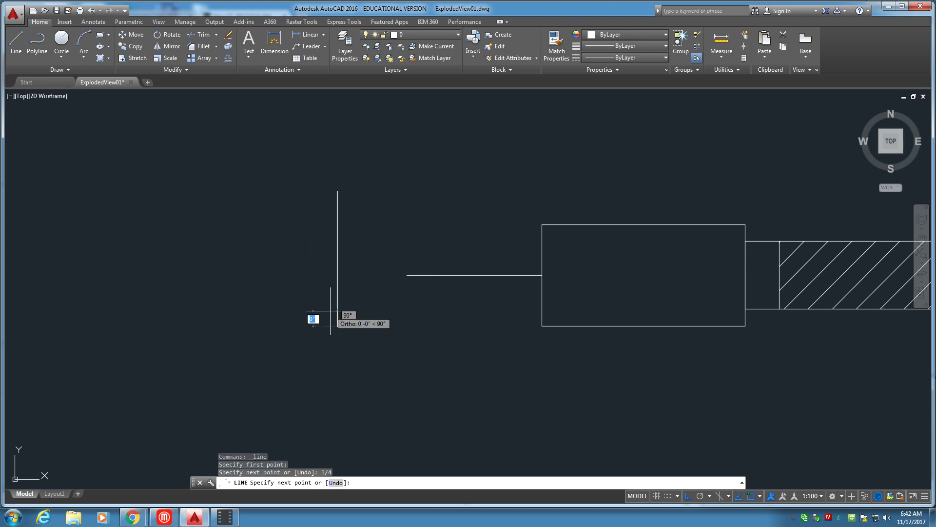
key("Return")
left_click(133, 35)
left_click(276, 139)
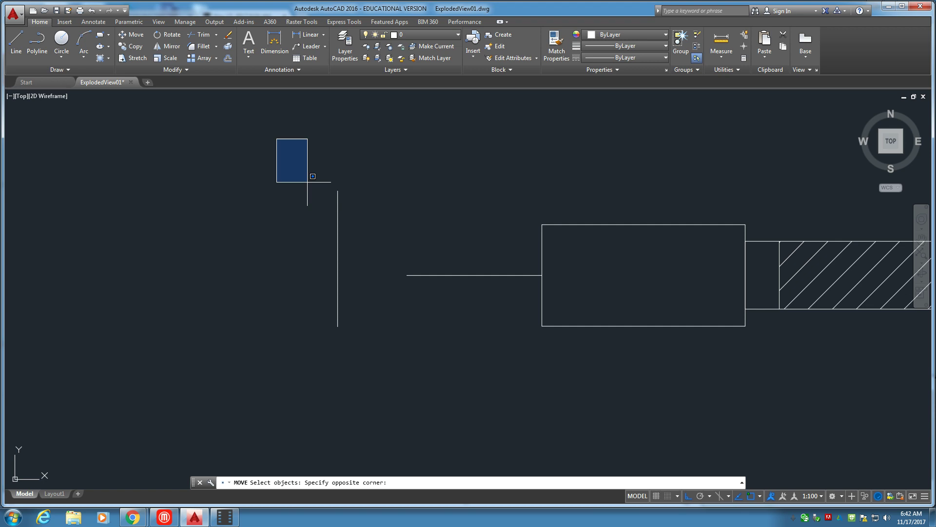
left_click(388, 373)
key("Return")
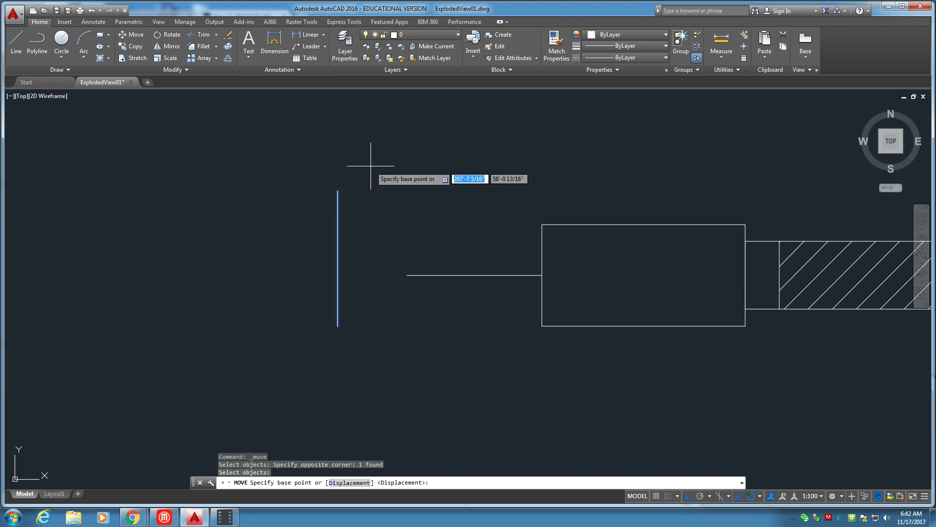
left_click(337, 259)
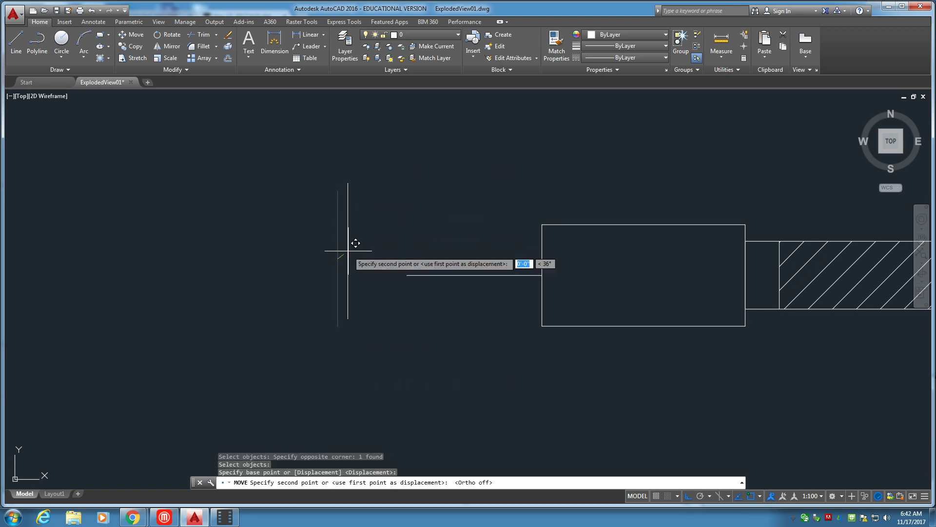
left_click(414, 268)
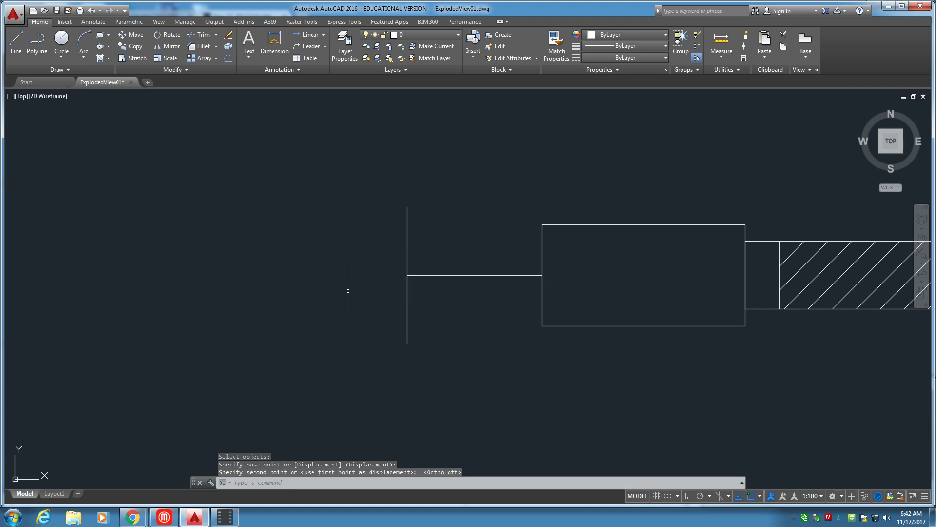
left_click(16, 41)
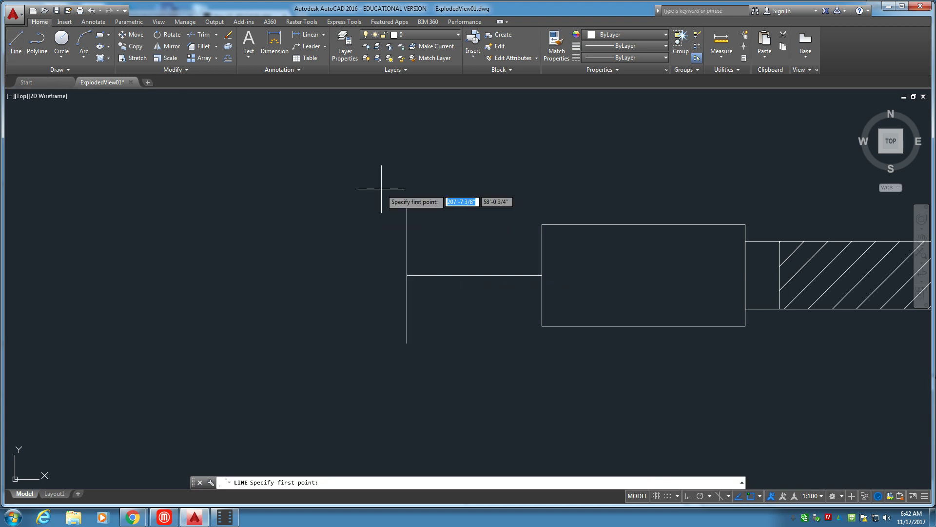
Step: Draw slanted lines joining the end line's top and bottom to the rectangle's left corners
left_click(543, 225)
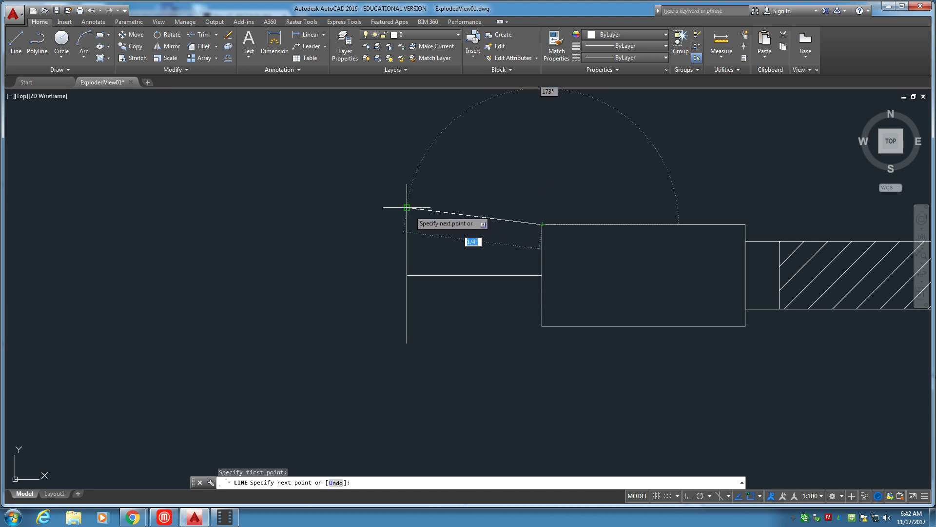
left_click(413, 209)
key("Return")
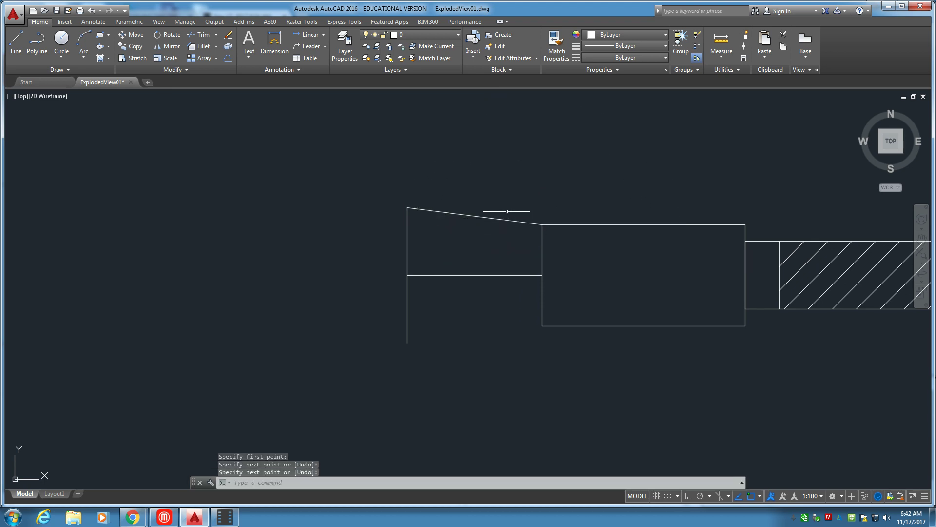
key("Return")
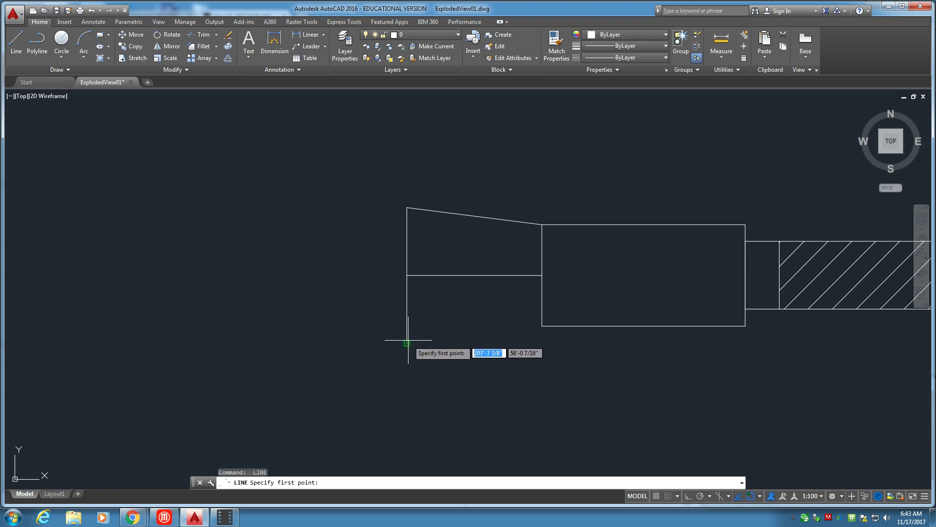
left_click(408, 340)
left_click(540, 327)
key("Return")
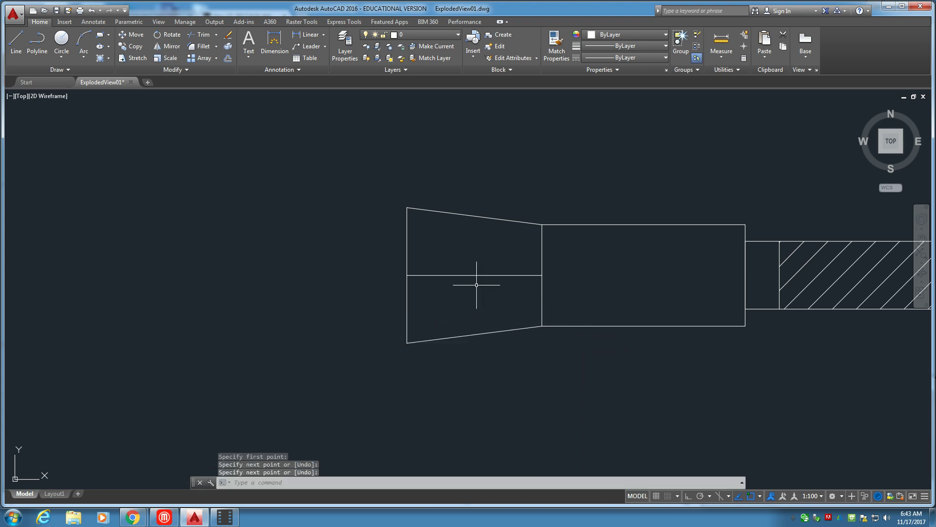
middle_click_drag(476, 285, 518, 276)
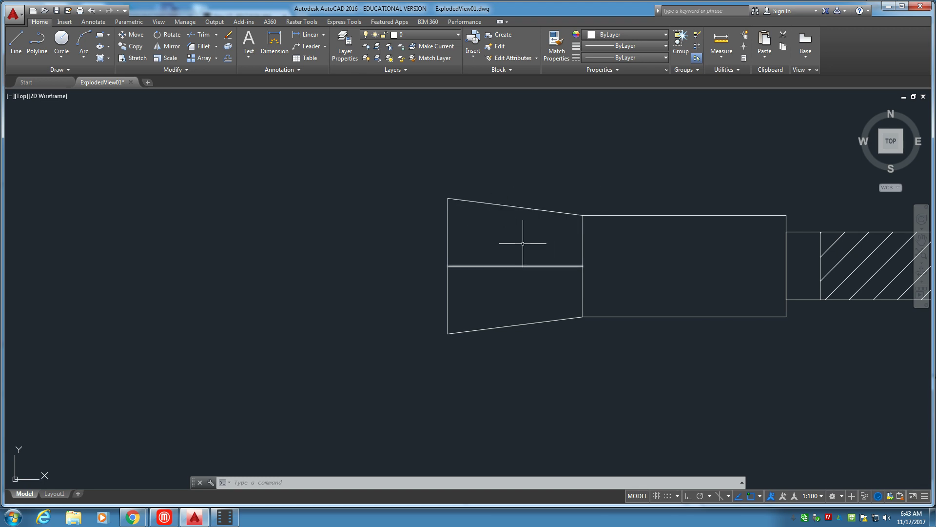
left_click(16, 40)
Step: Extend a 4/8 inch horizontal line along the nose's centre line
left_click(448, 266)
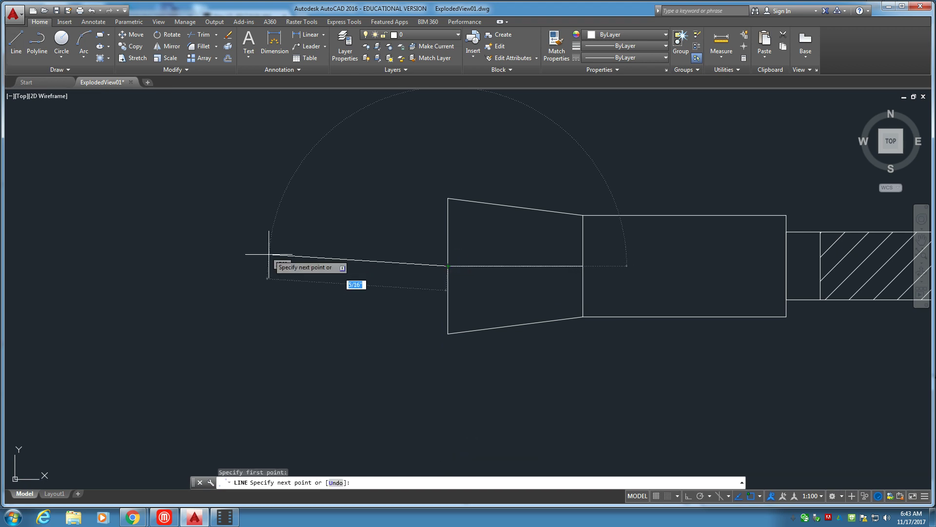
key("F8")
type("4/8")
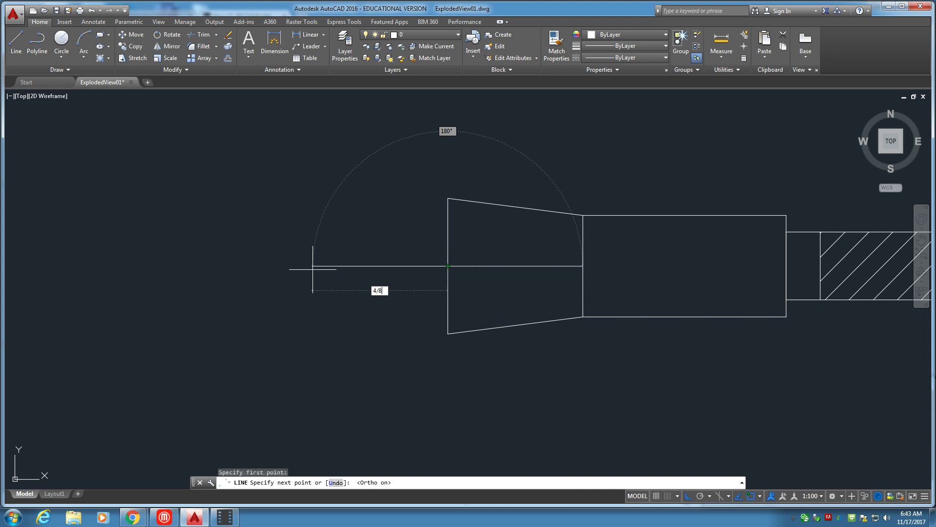
key("Return")
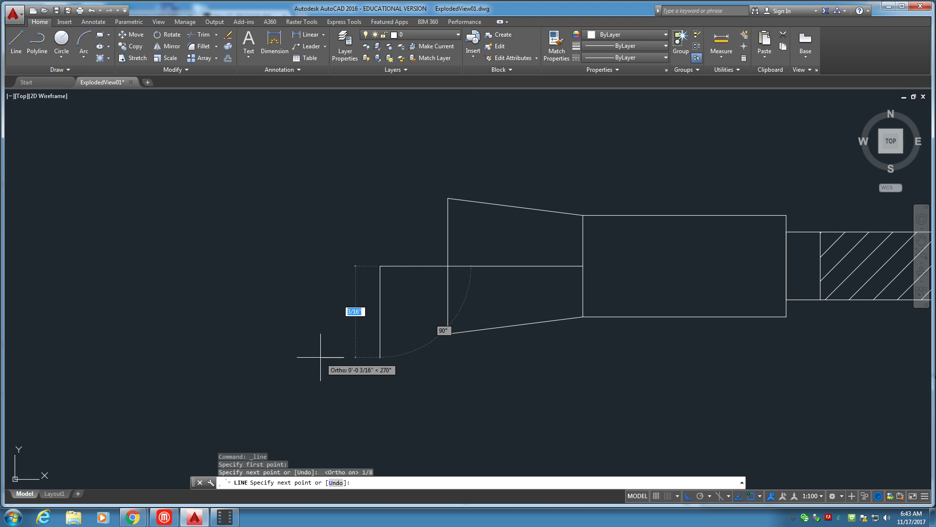
key("Return")
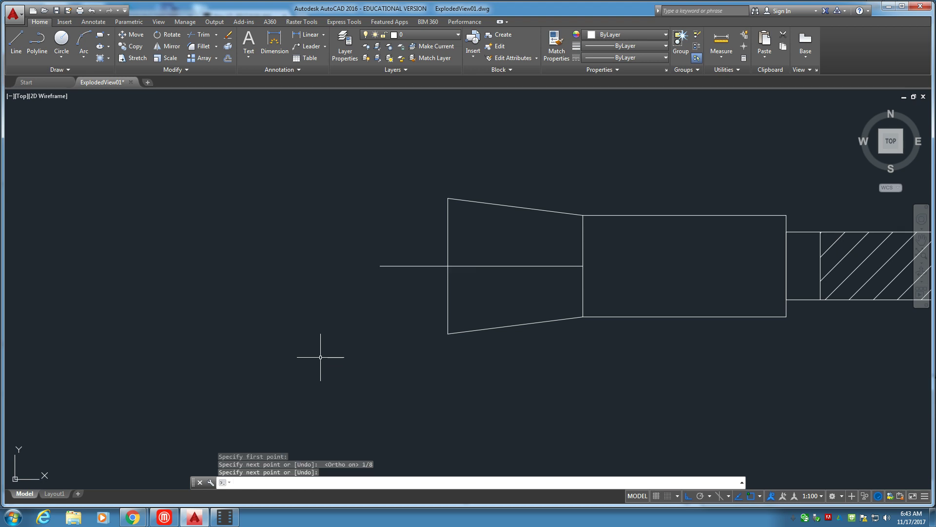
Step: Draw a 1/8 inch vertical line and center it on the centre line's left end
left_click(16, 41)
left_click(317, 234)
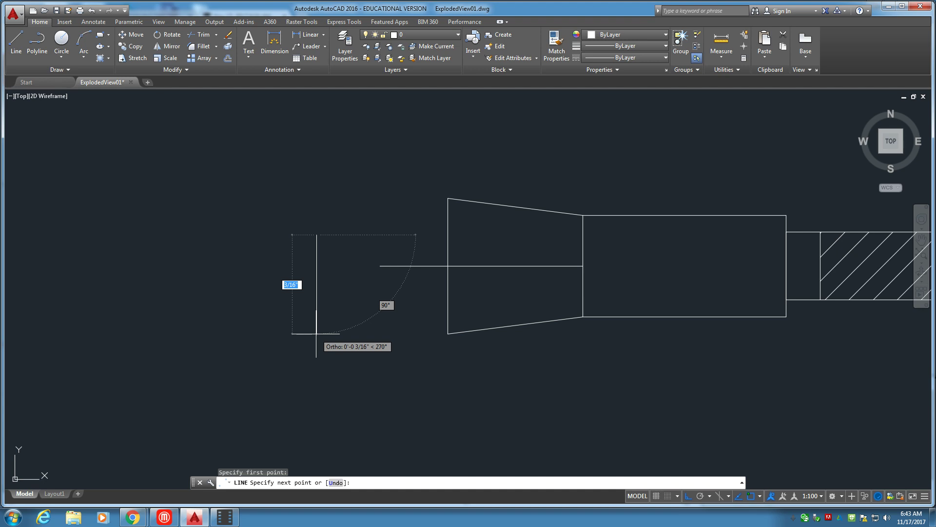
type("1/8")
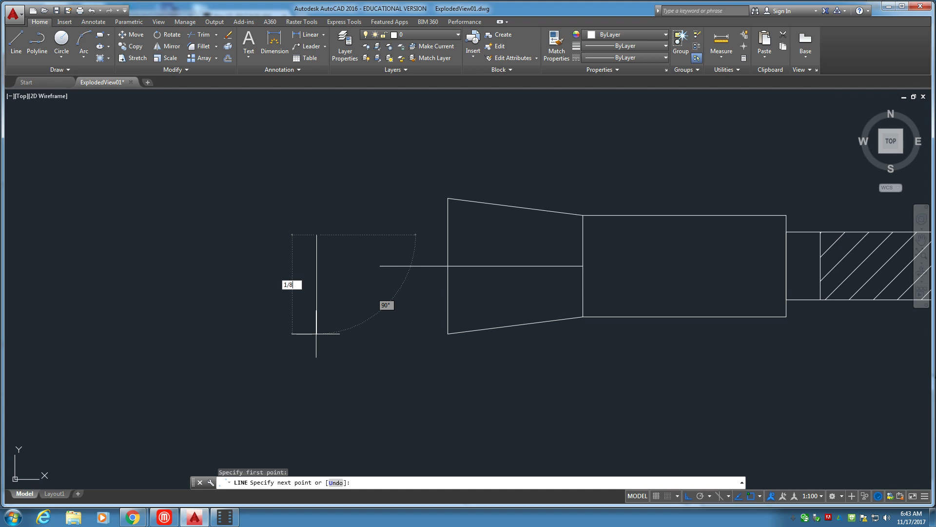
key("Return")
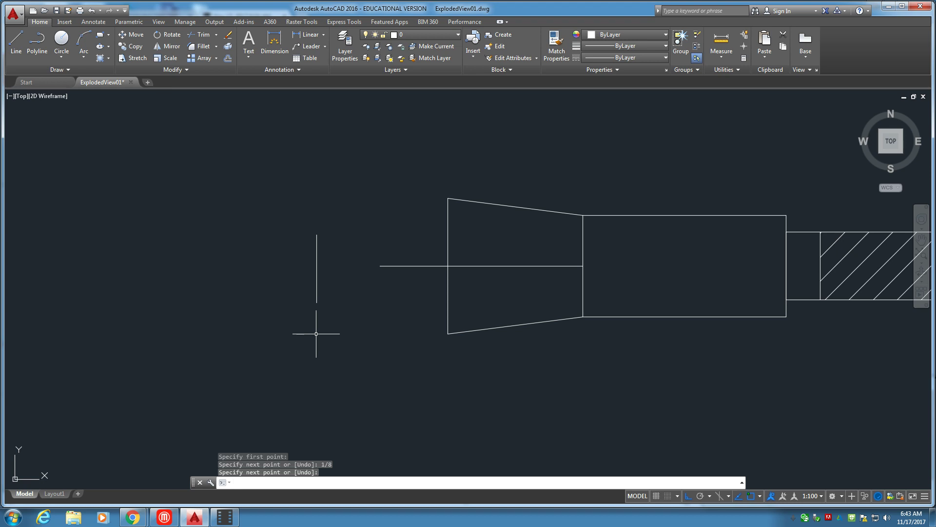
key("Return")
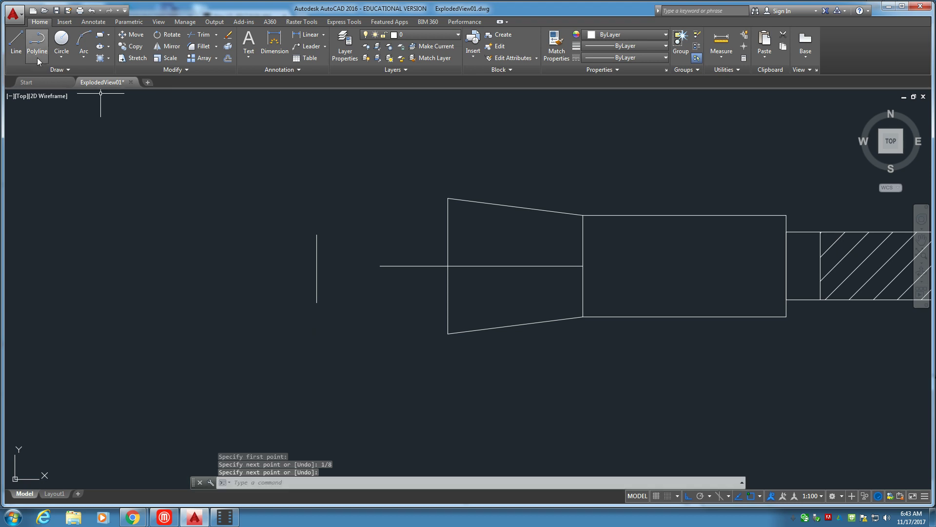
left_click(131, 34)
left_click(320, 268)
left_click(268, 244)
key("Return")
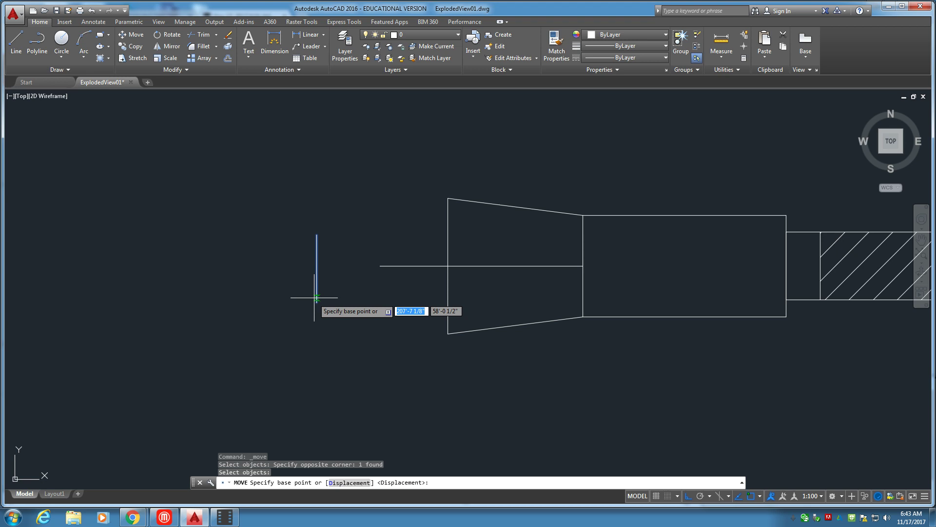
left_click(317, 268)
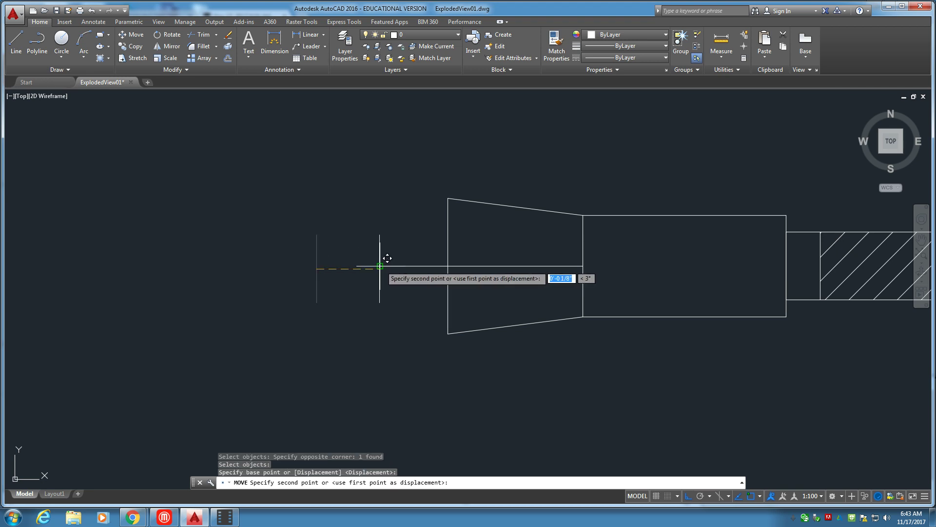
left_click(386, 259)
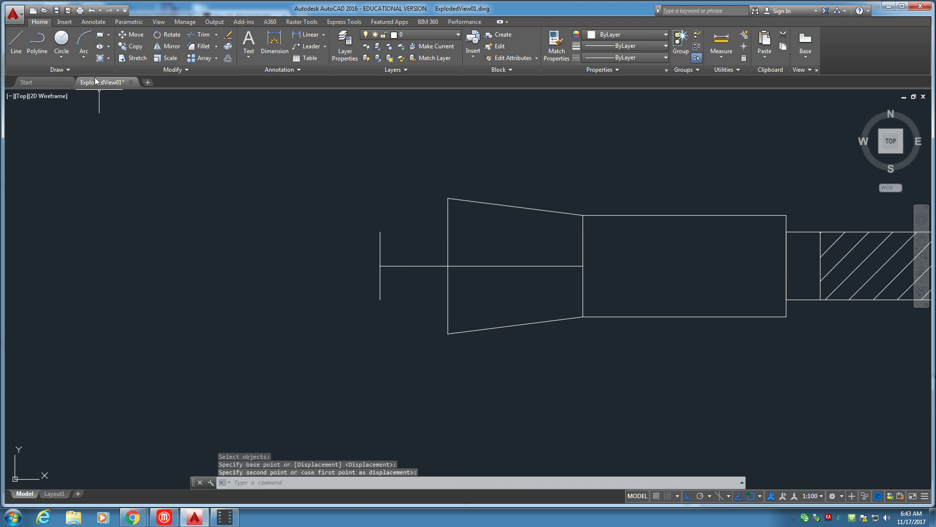
Step: Draw a 3-point arc from the front edge's top to the taper corner, then flatten it
left_click(84, 45)
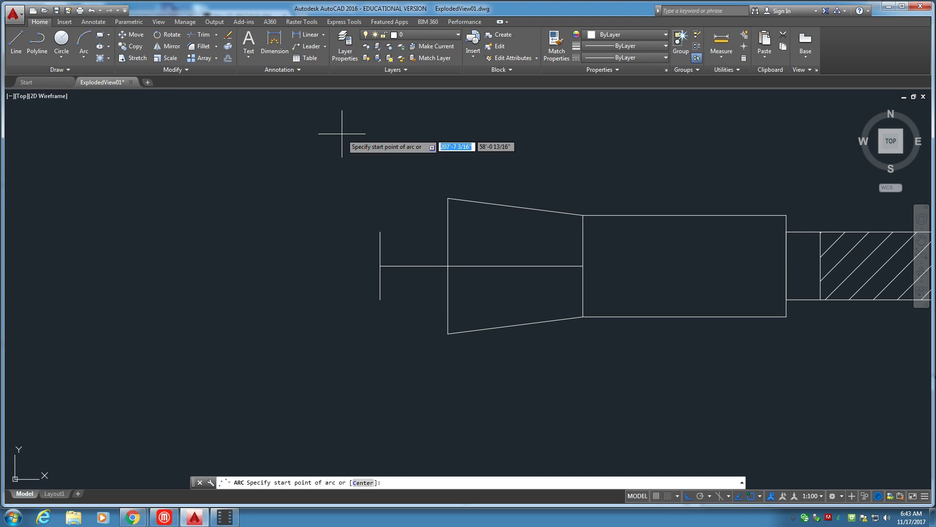
left_click(382, 226)
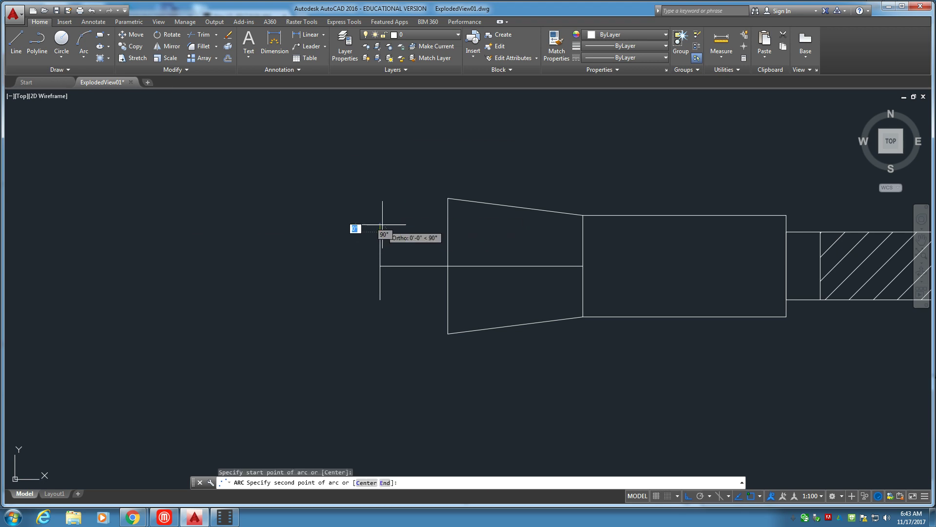
key("F8")
left_click(393, 200)
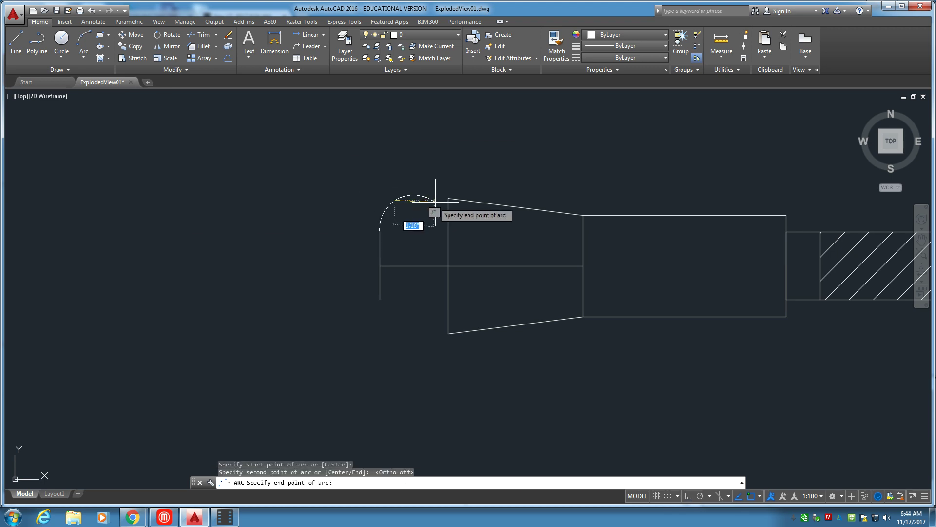
left_click(447, 197)
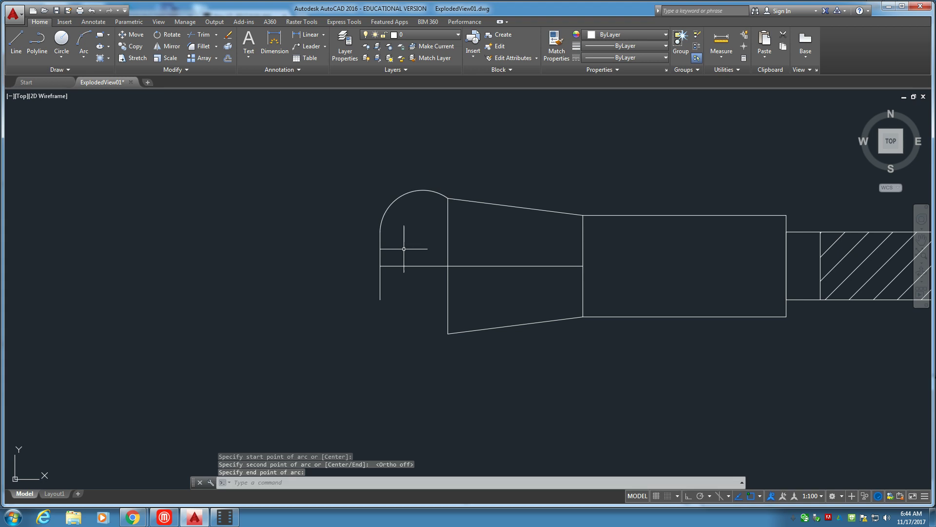
left_click(407, 203)
left_click(354, 154)
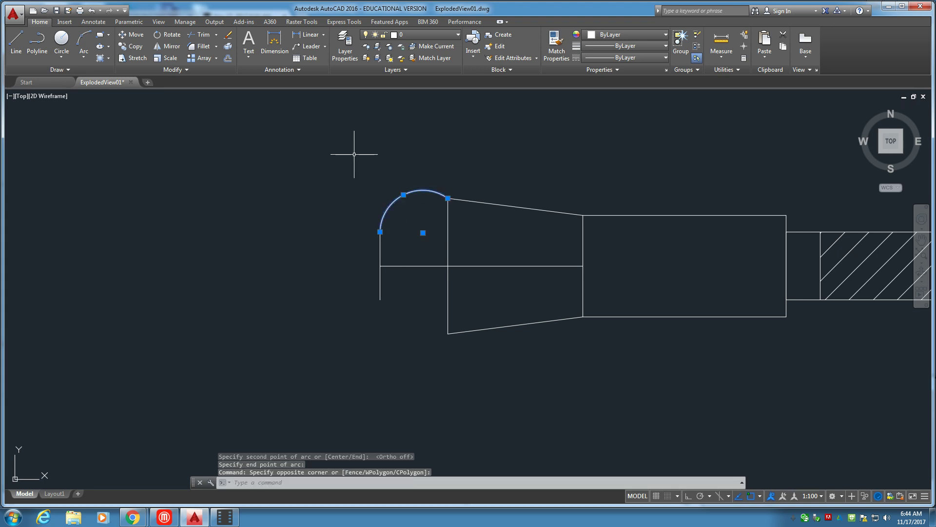
left_click(404, 195)
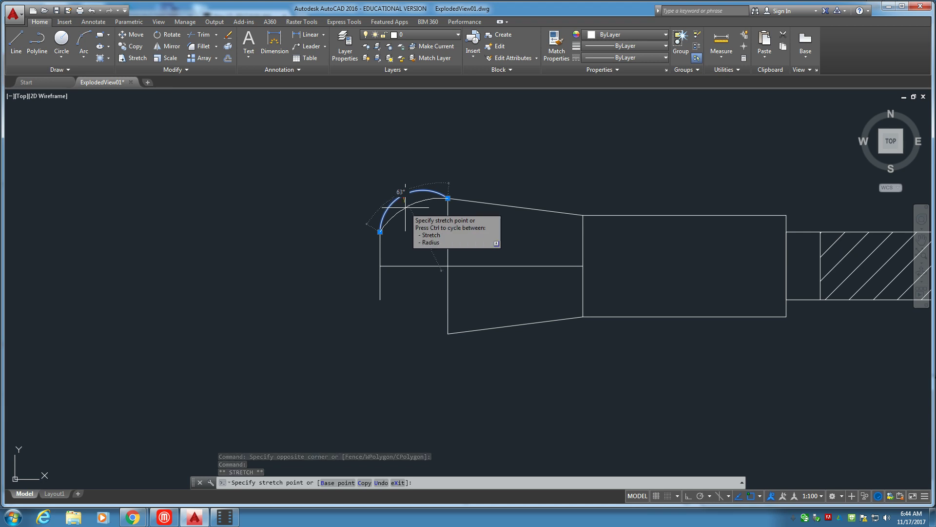
left_click(405, 207)
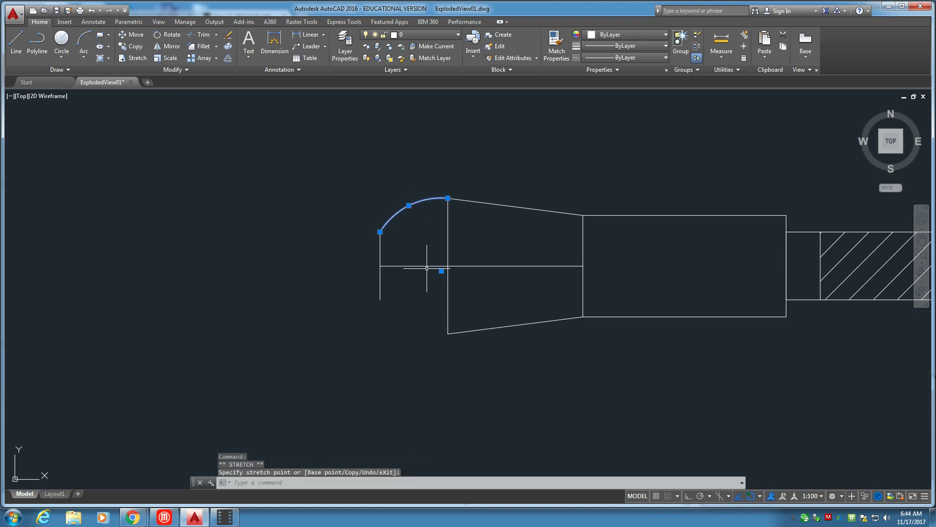
key("Escape")
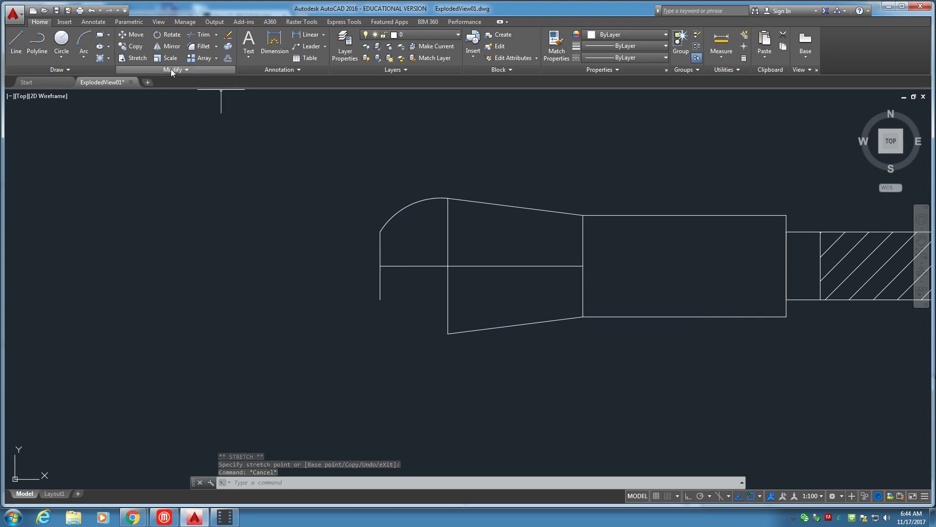
Step: Mirror the arc across the centre line, keeping the original, and save ExplodedView01.dwg
left_click(168, 46)
left_click_drag(427, 215, 394, 171)
key("Return")
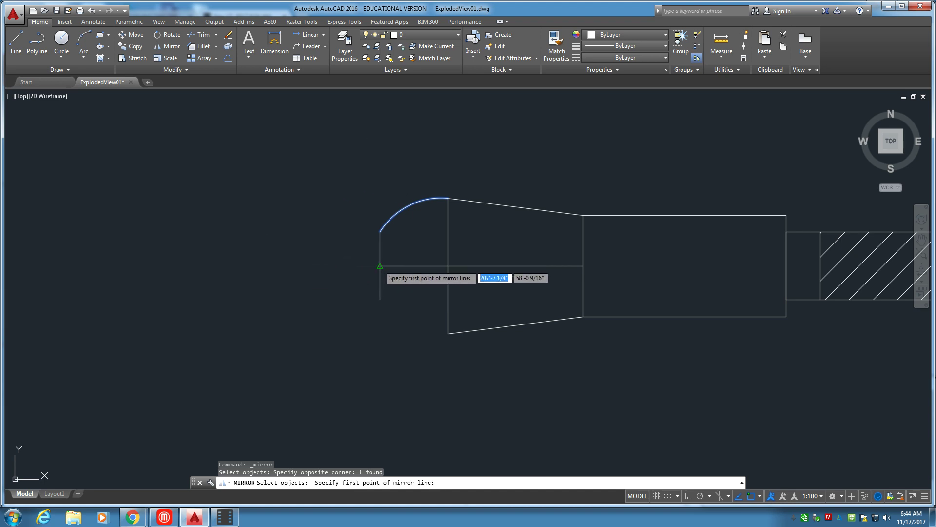
left_click(379, 265)
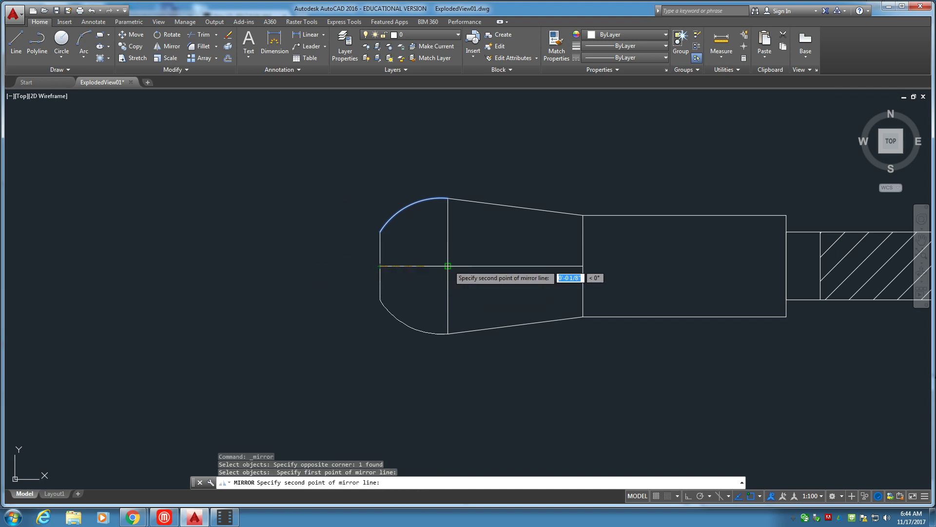
left_click(447, 265)
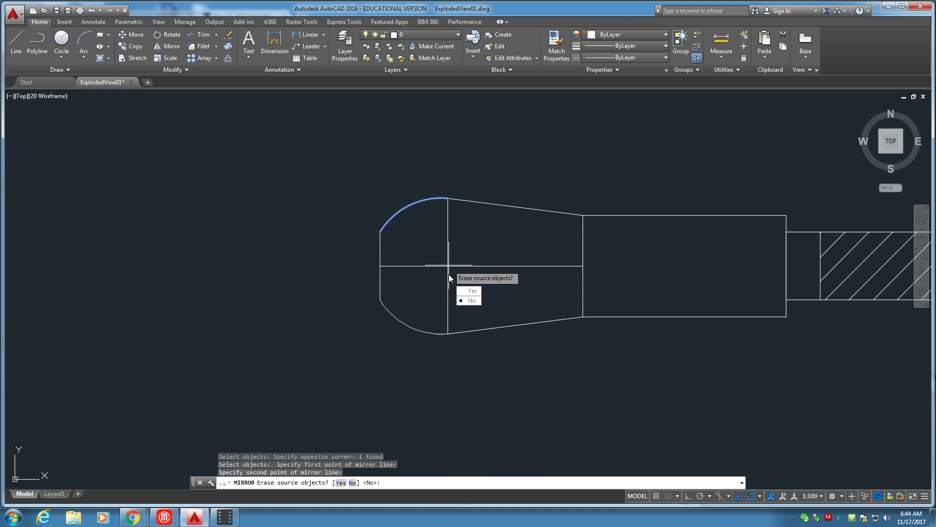
left_click(471, 300)
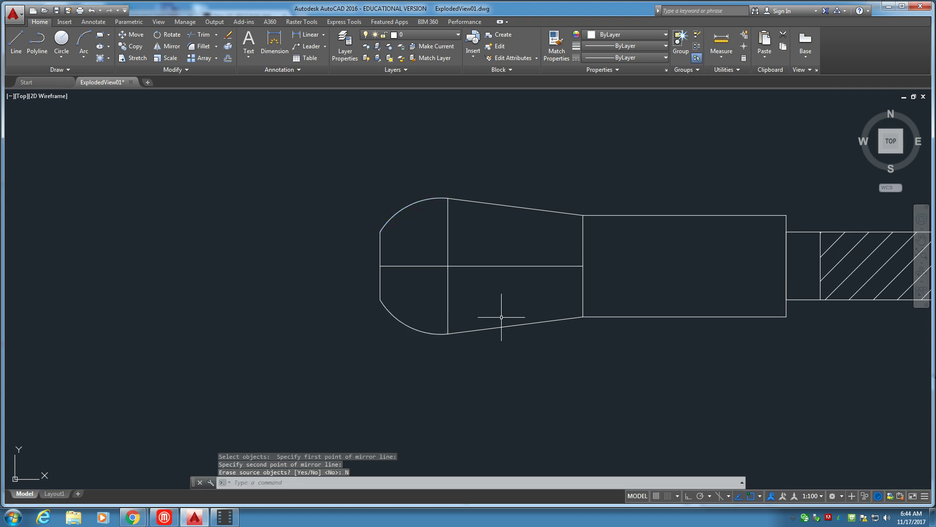
key("ctrl+s")
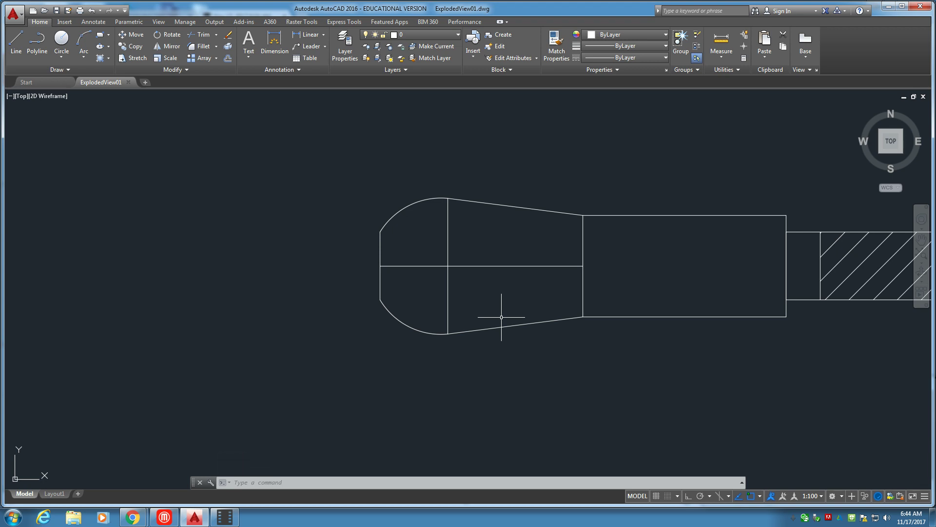
Step: Offset the taper's centre line 1/32 above and below it
left_click(228, 59)
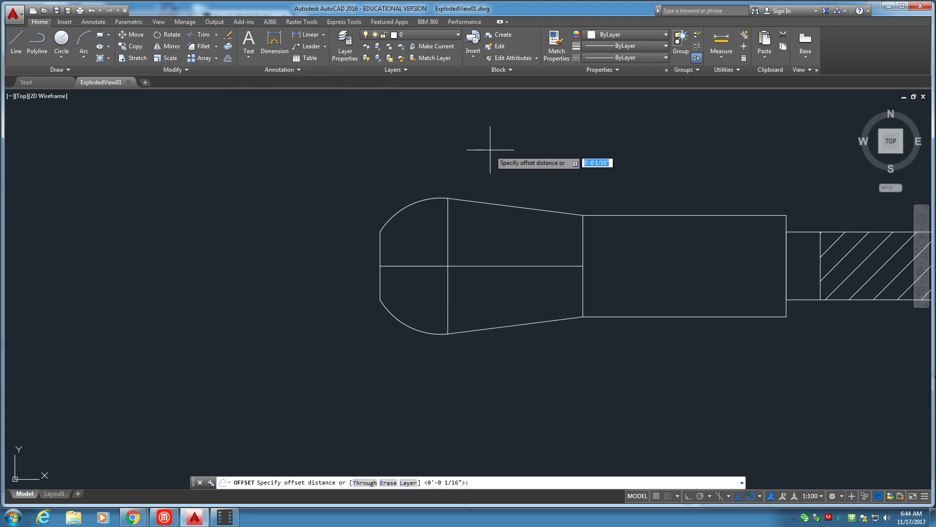
type("1/32")
key("Return")
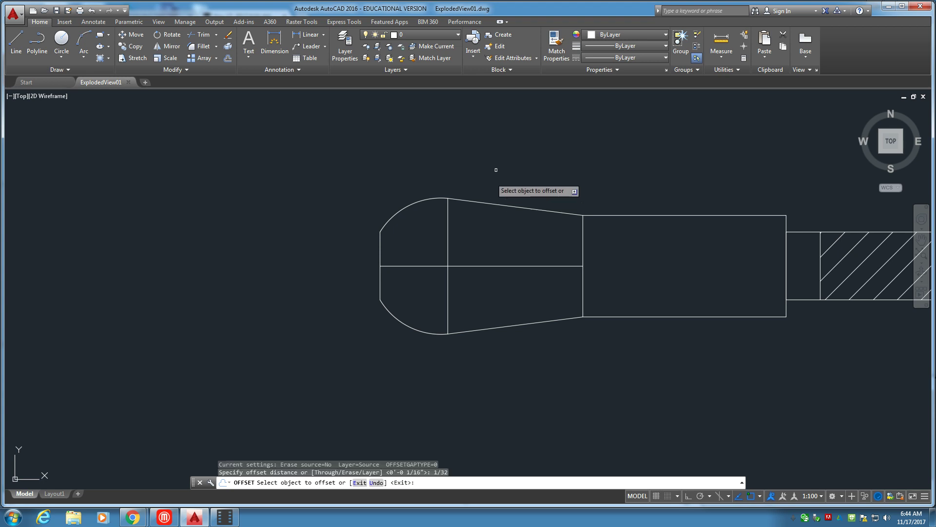
left_click(512, 266)
left_click(520, 242)
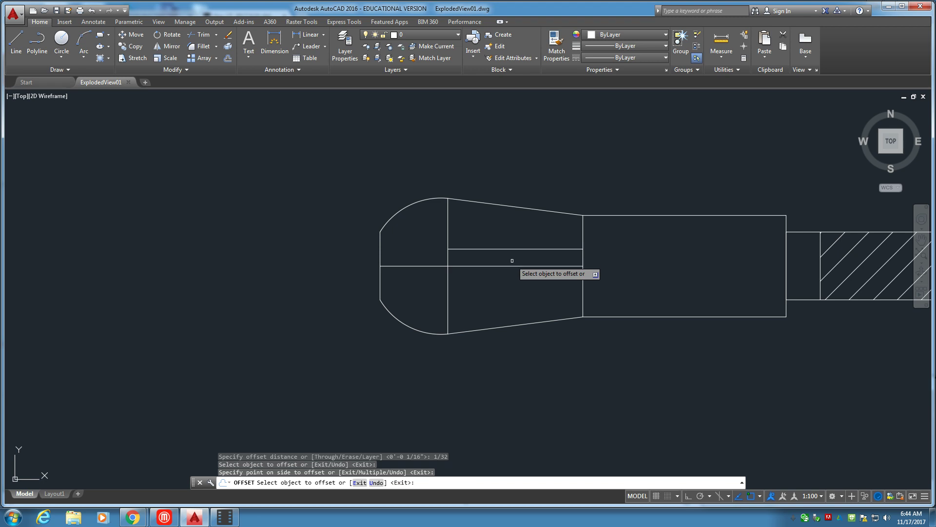
left_click(512, 265)
left_click(476, 298)
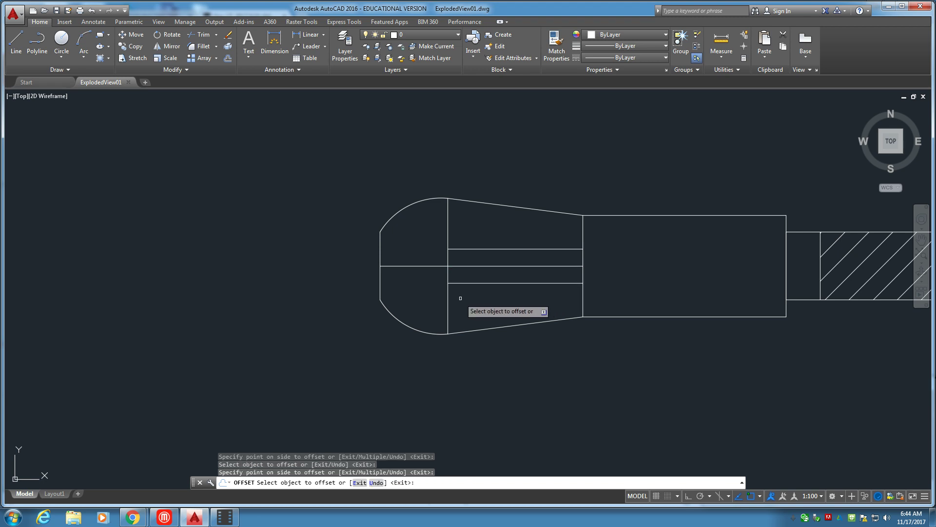
Step: Offset the nose's centre line segment 1/32 above and below it
left_click(422, 266)
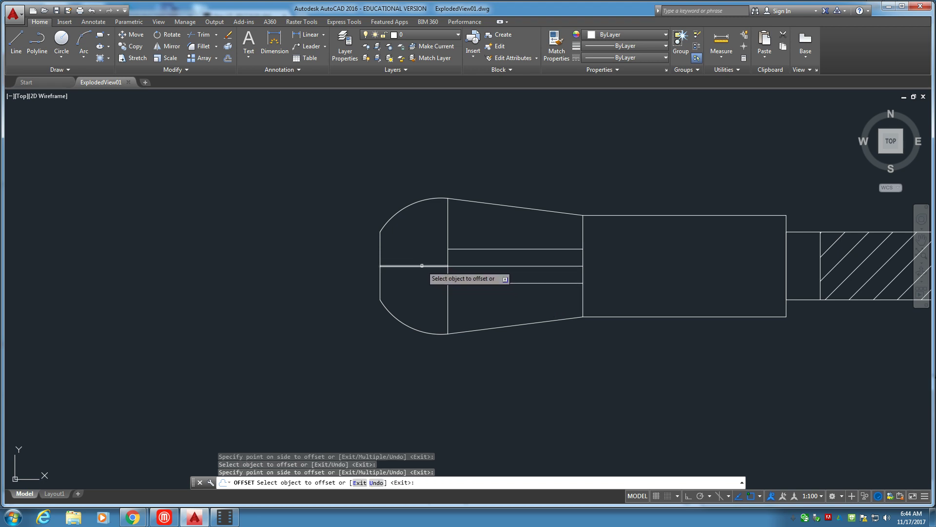
left_click(418, 249)
left_click(418, 265)
left_click(416, 288)
left_click(417, 266)
left_click(413, 281)
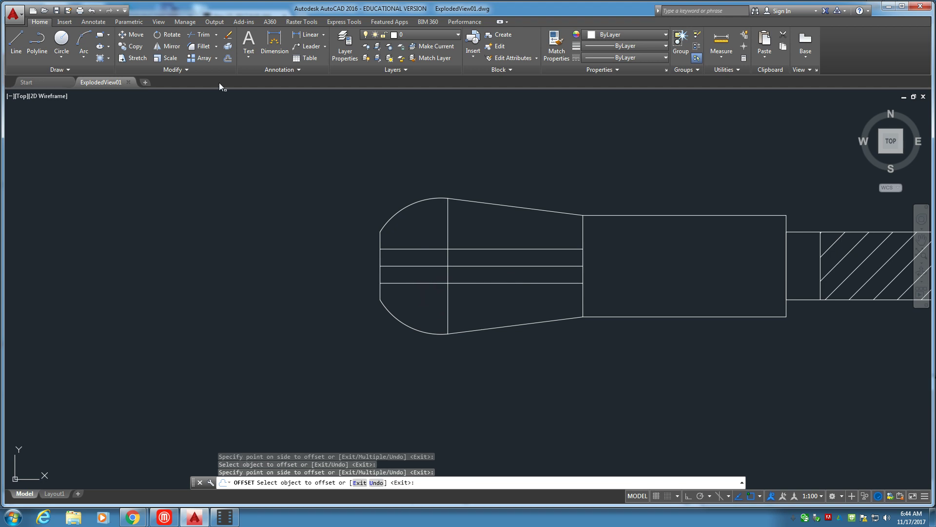
key("Escape")
Step: Erase the taper and nose centre line segments between the slot edges
left_click(489, 265)
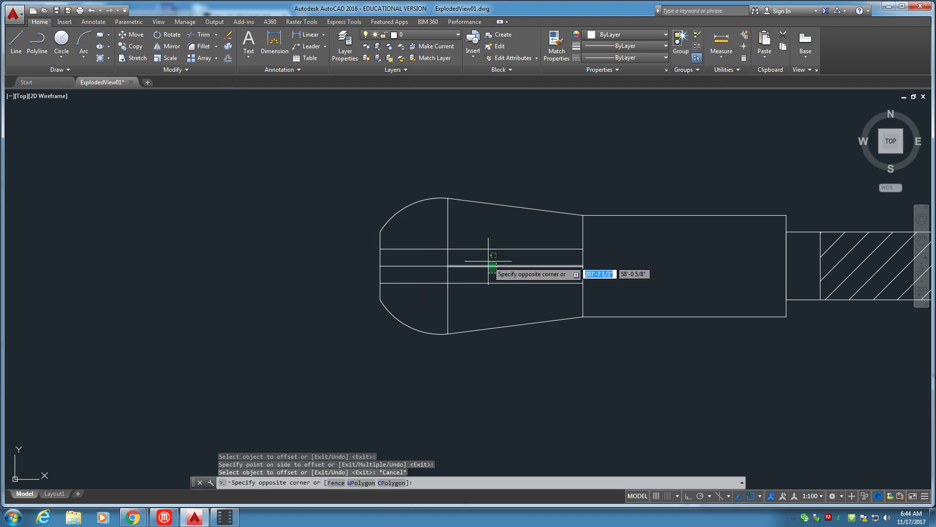
left_click(488, 267)
left_click(410, 264)
left_click(406, 266)
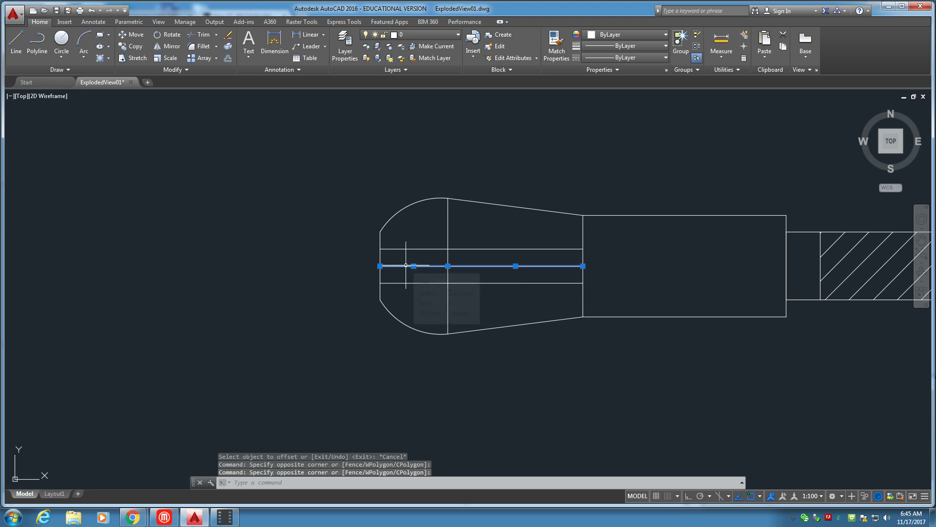
key("Delete")
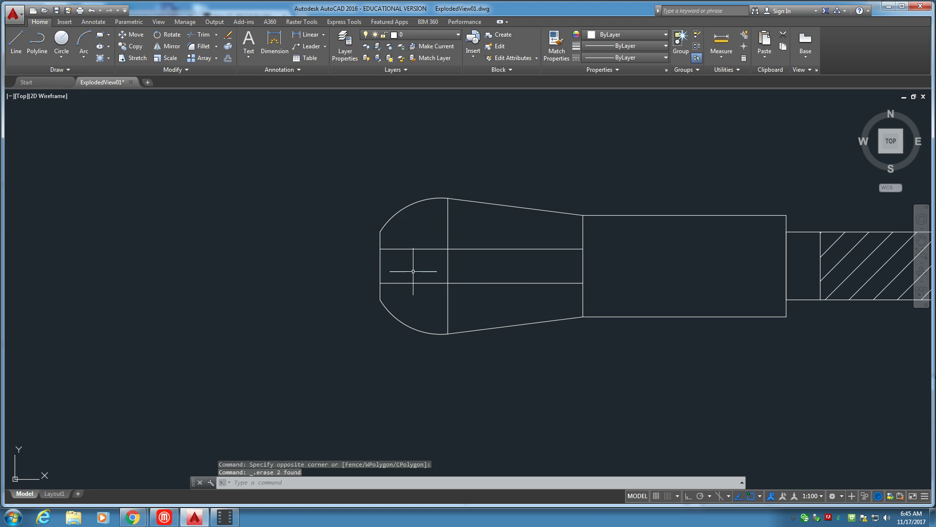
Step: Trim the slot open at the nose and taper, then frame the whole knife assembly
left_click(199, 36)
left_click(404, 265)
left_click(477, 266)
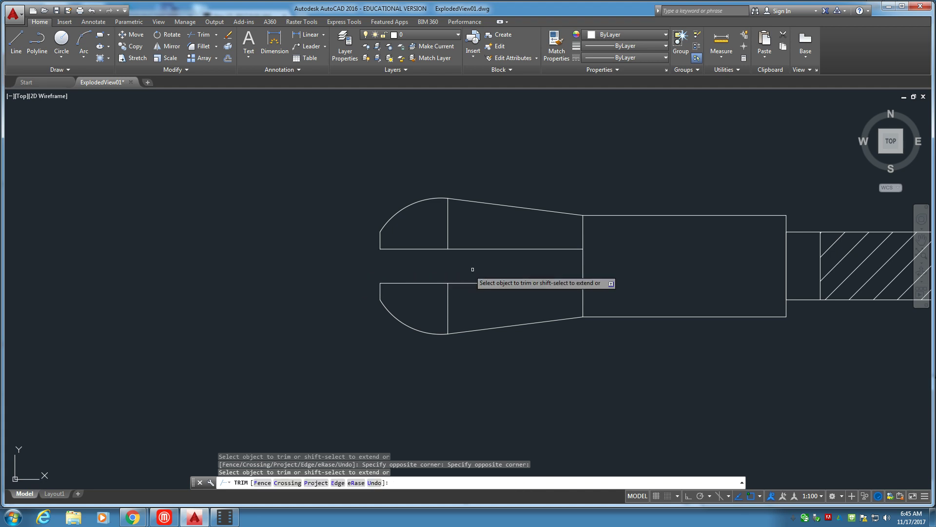
key("Return")
scroll(523, 269, "down", 3)
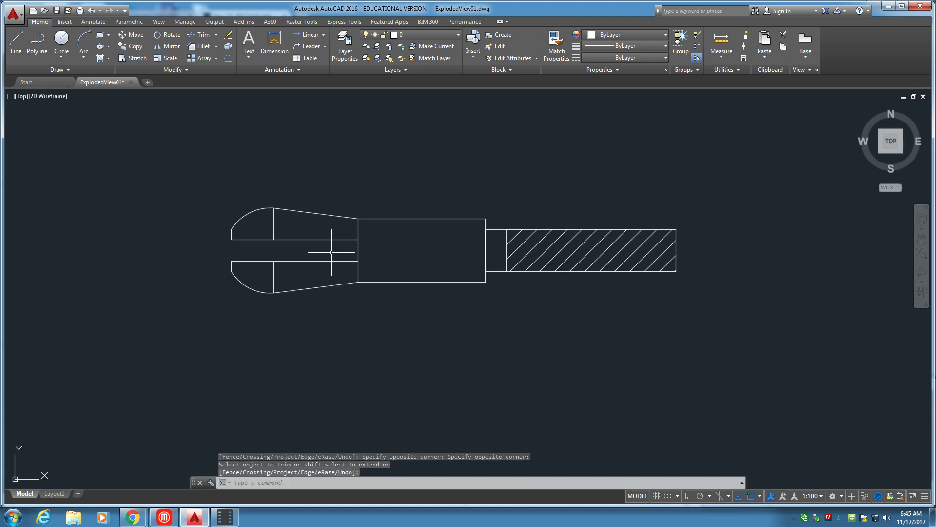
mouse_move(332, 252)
middle_mouse_down()
mouse_move(334, 237)
mouse_move(368, 255)
middle_mouse_up()
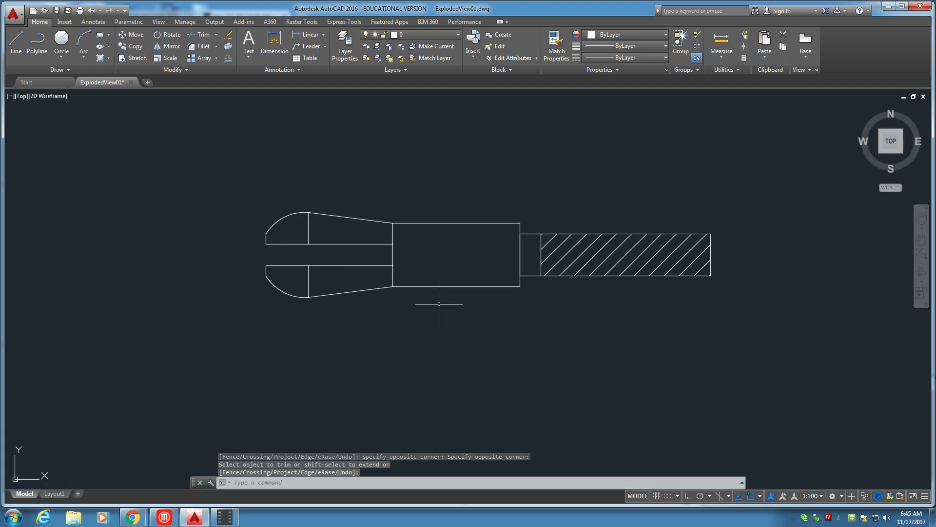